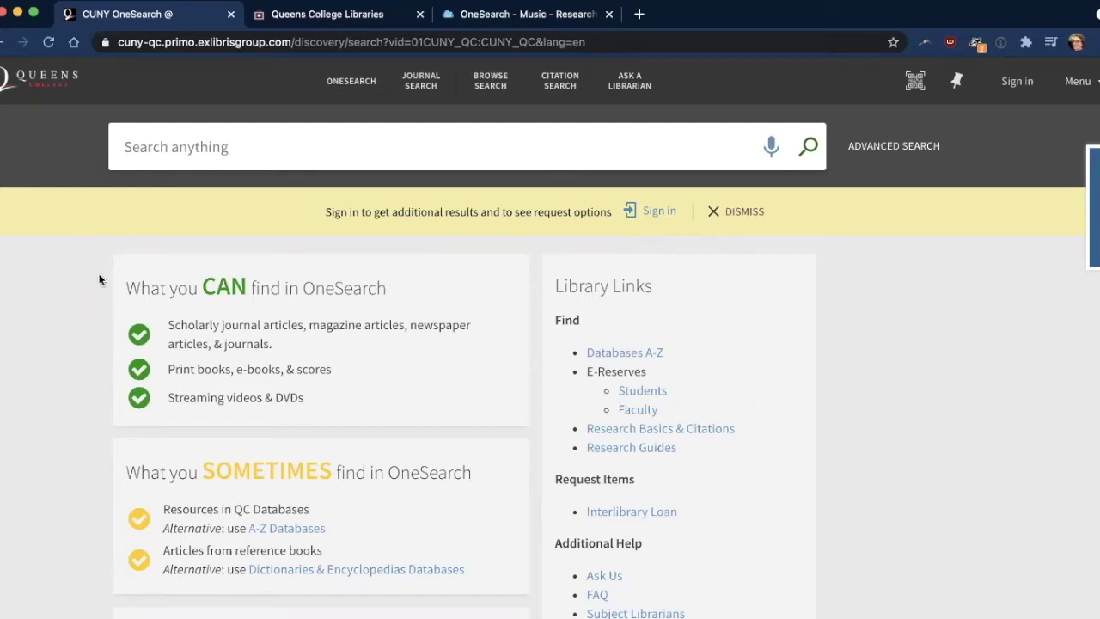
# - Browse the OneSearch landing page, view its QR code, then switch to the Queens College Libraries tab
pyautogui.scroll(-3, 76, 294)
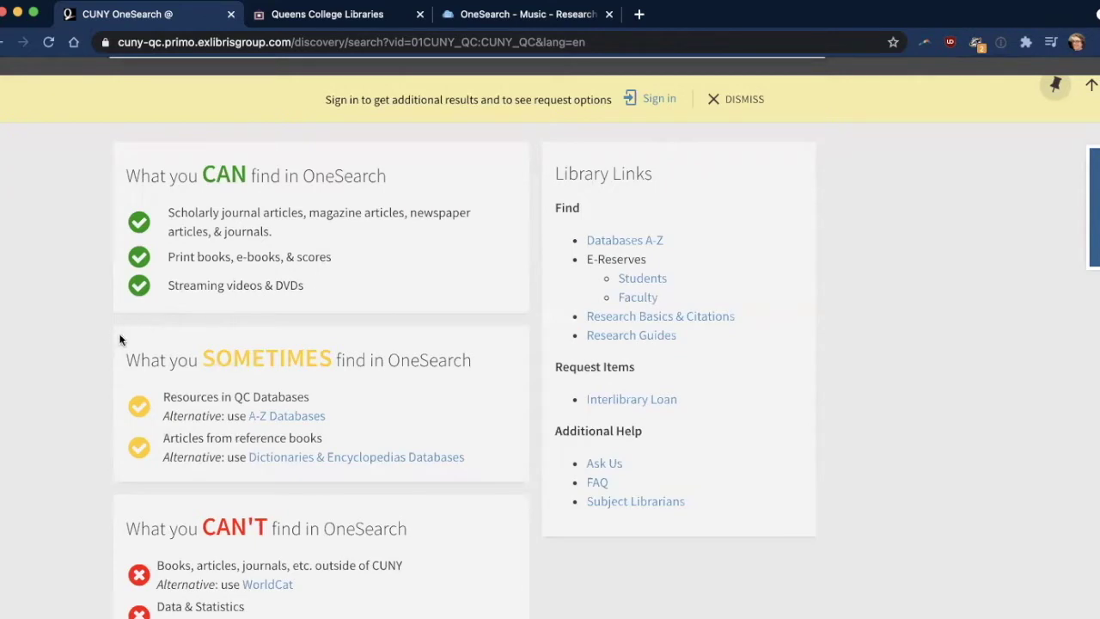
pyautogui.scroll(-1, 391, 398)
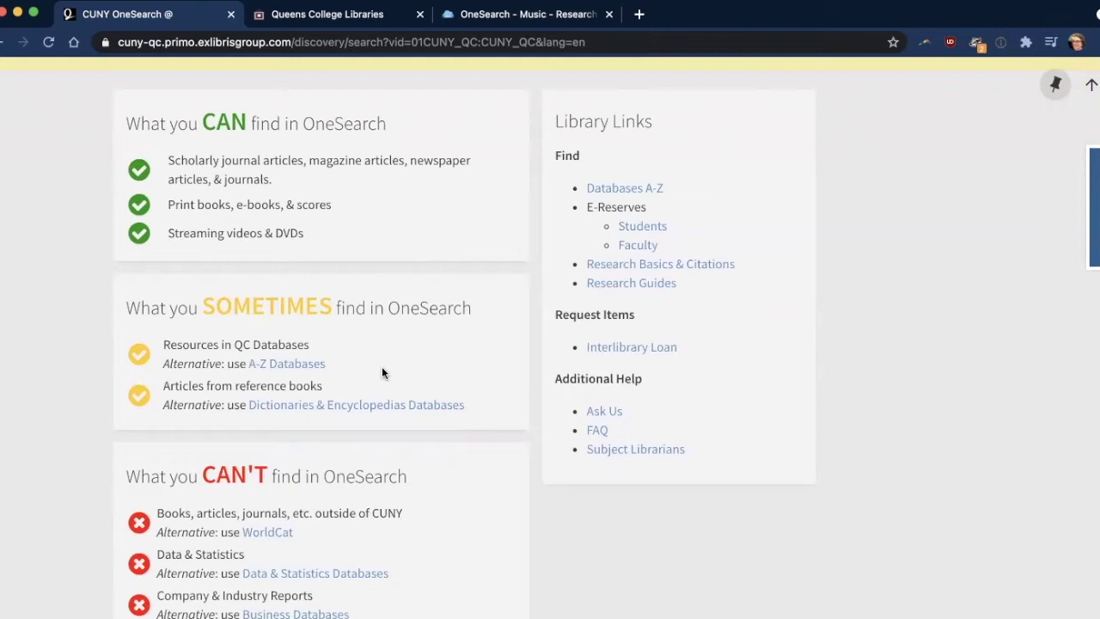
pyautogui.scroll(-2, 382, 372)
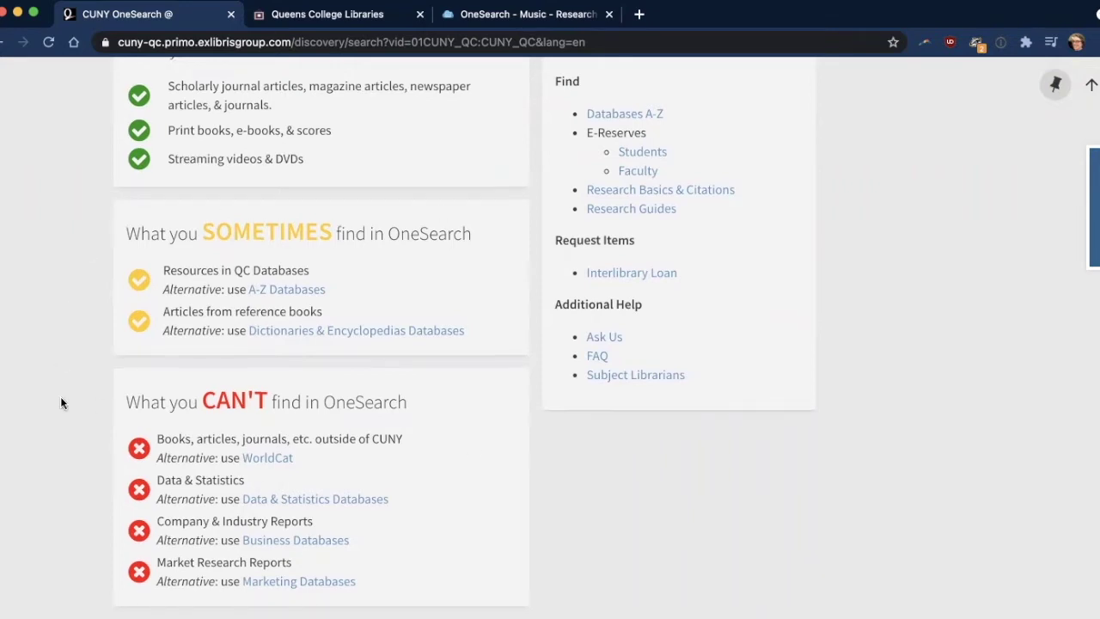
pyautogui.scroll(5, 60, 401)
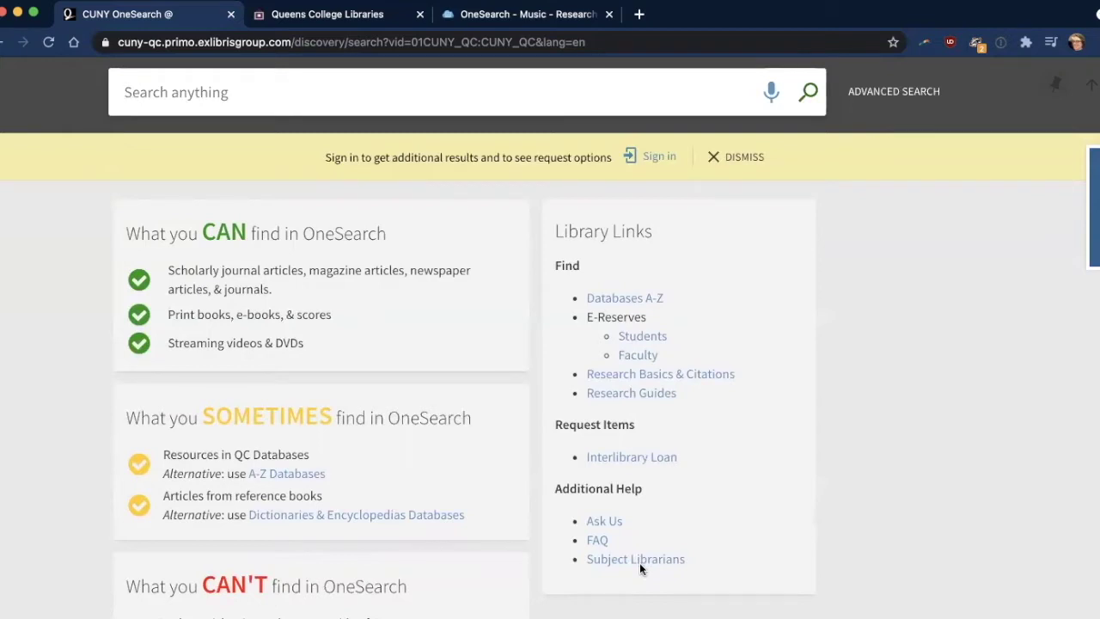
pyautogui.scroll(1, 825, 189)
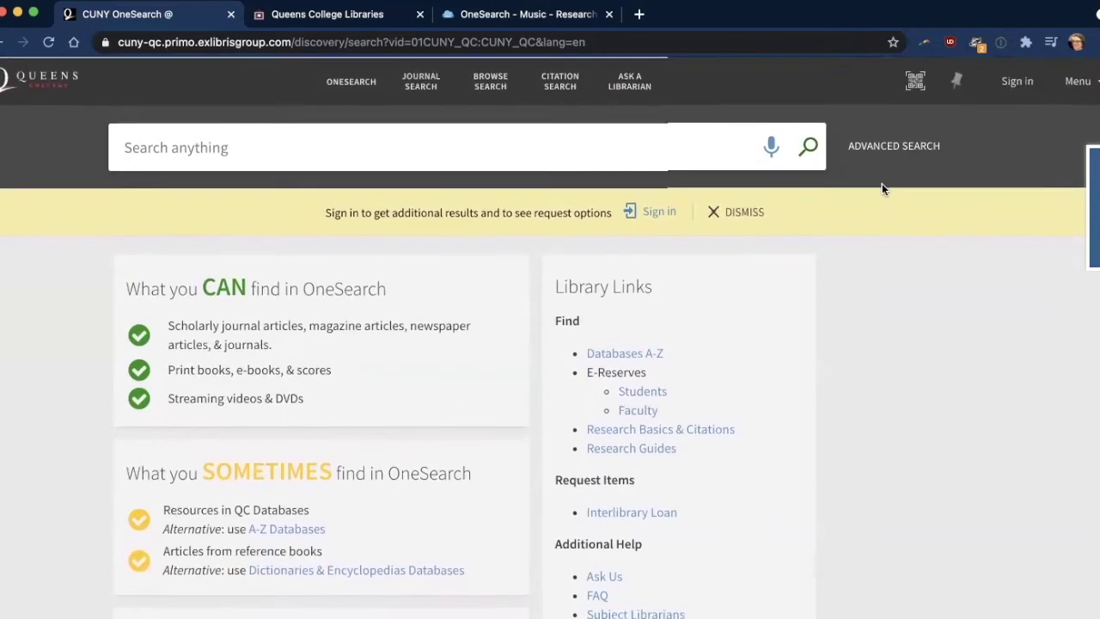
pyautogui.click(916, 82)
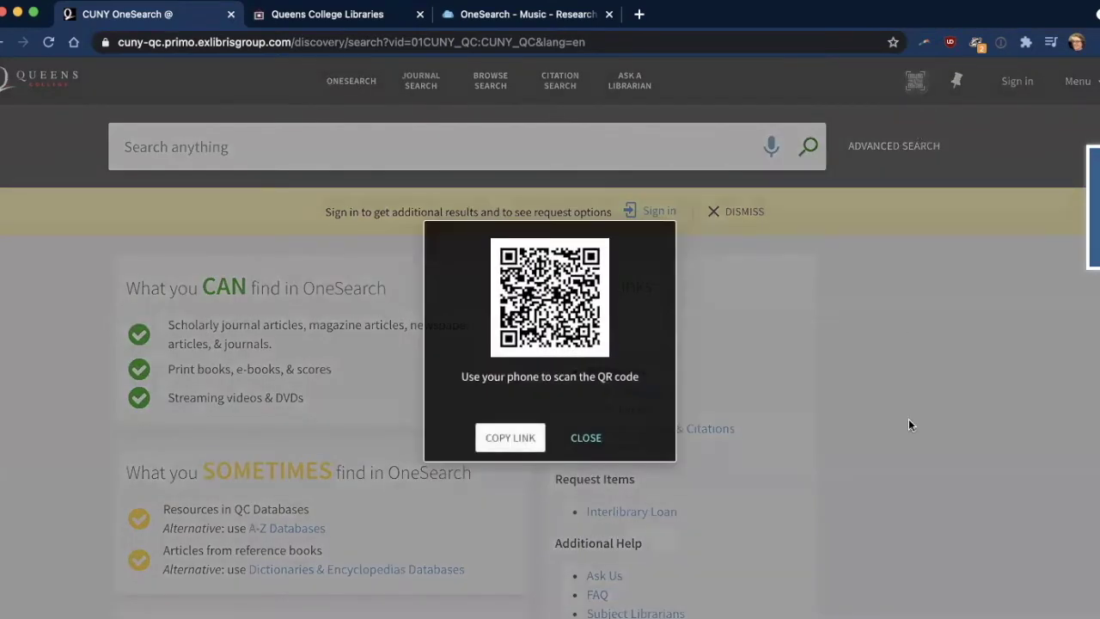
pyautogui.click(604, 448)
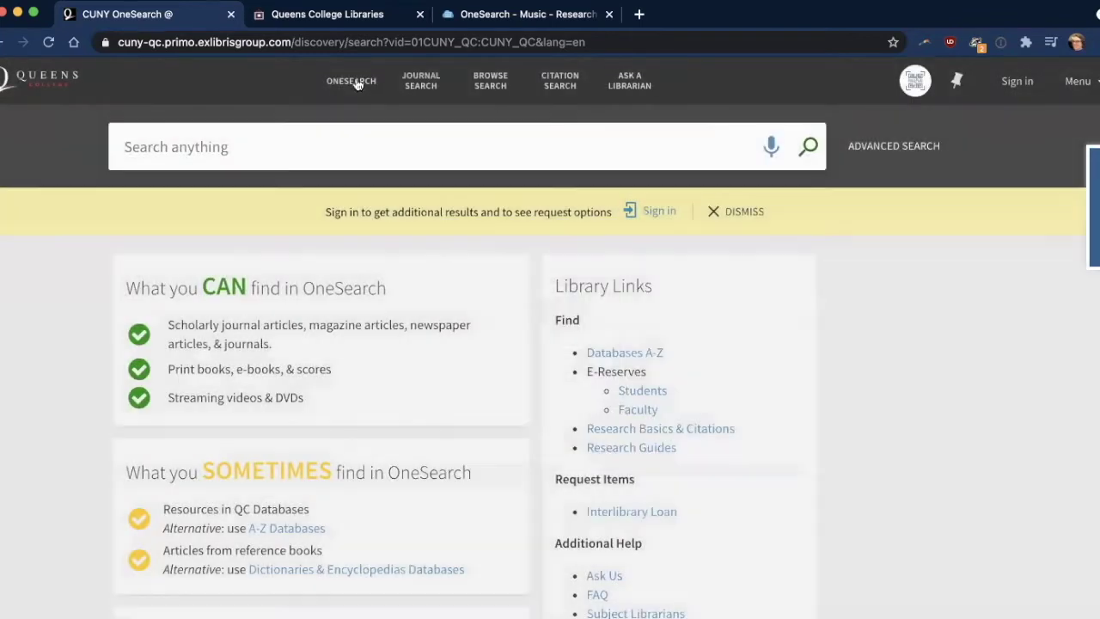
# - Bring up the Queens College Libraries homepage and scroll through it
pyautogui.click(309, 16)
pyautogui.scroll(3, 0, 382)
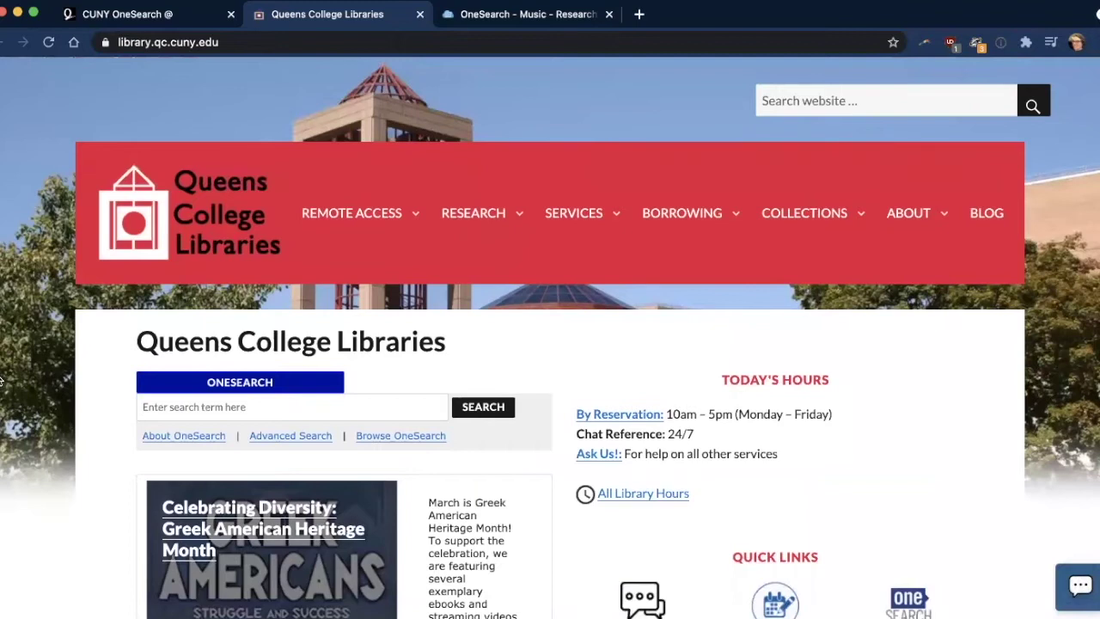
pyautogui.scroll(-3, 865, 480)
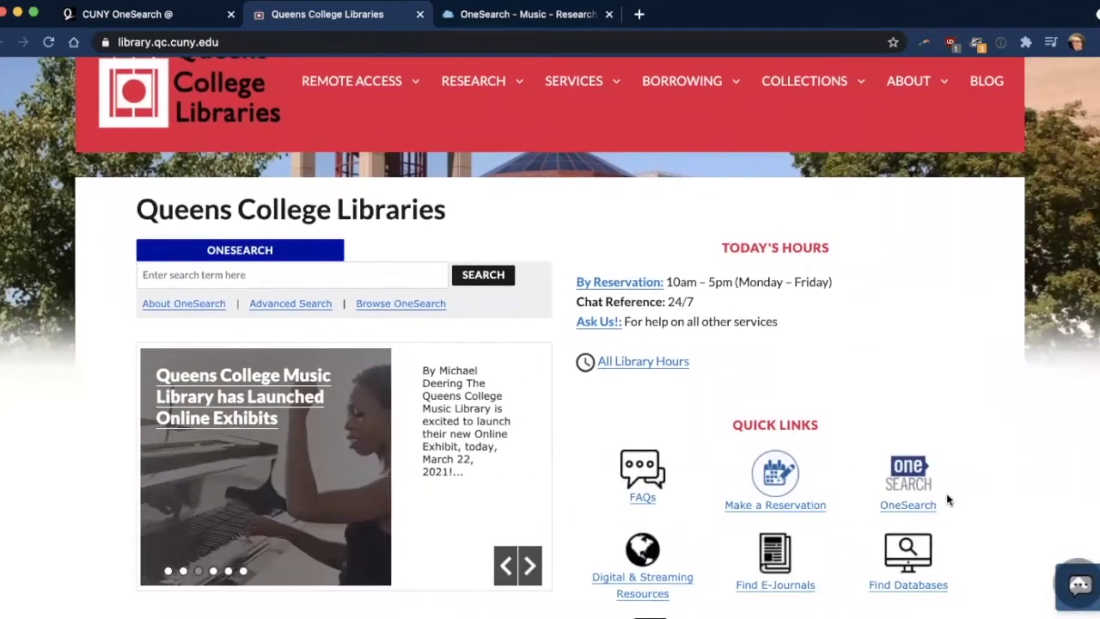
# - Open the Music guide's Music Resources page and scroll through its Quick Tips and links
pyautogui.moveTo(574, 92)
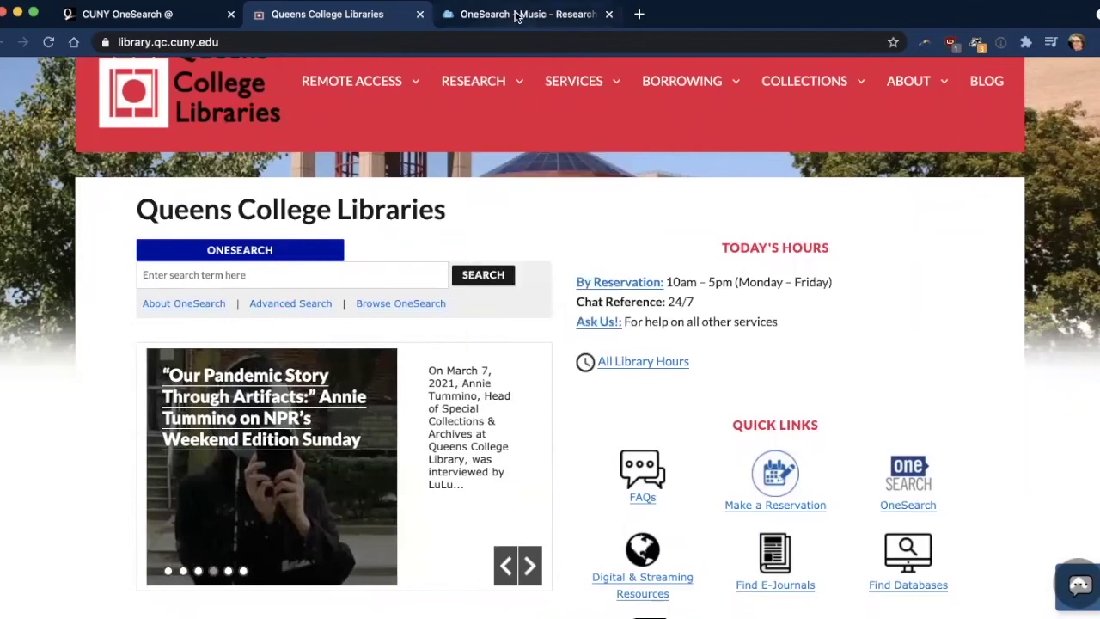
pyautogui.click(515, 14)
pyautogui.click(98, 346)
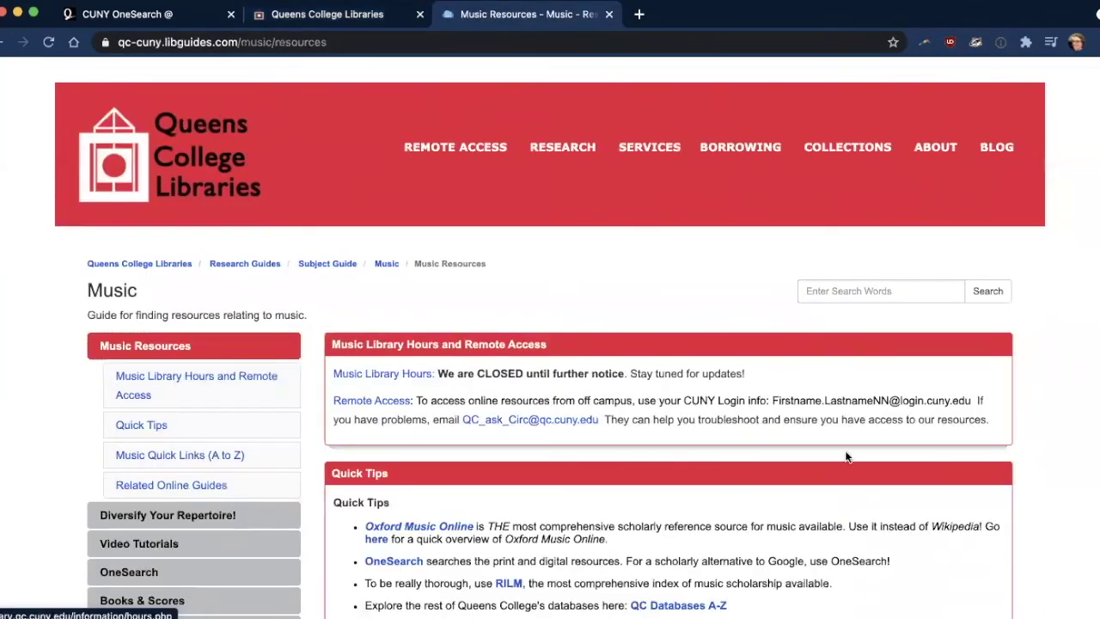
pyautogui.scroll(-3, 847, 455)
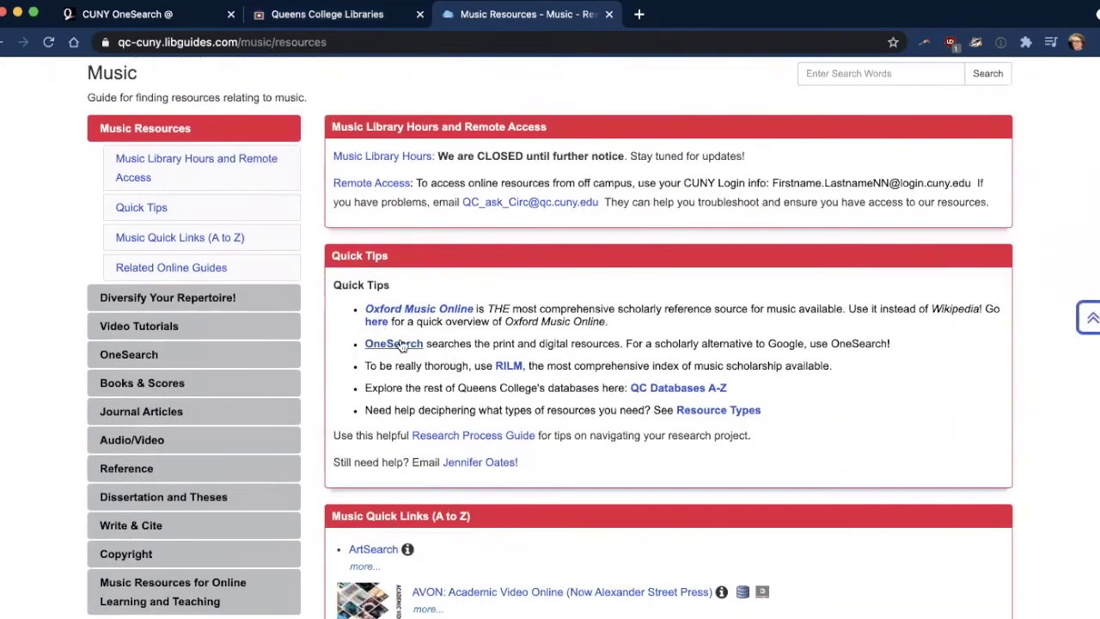
pyautogui.scroll(-8, 481, 490)
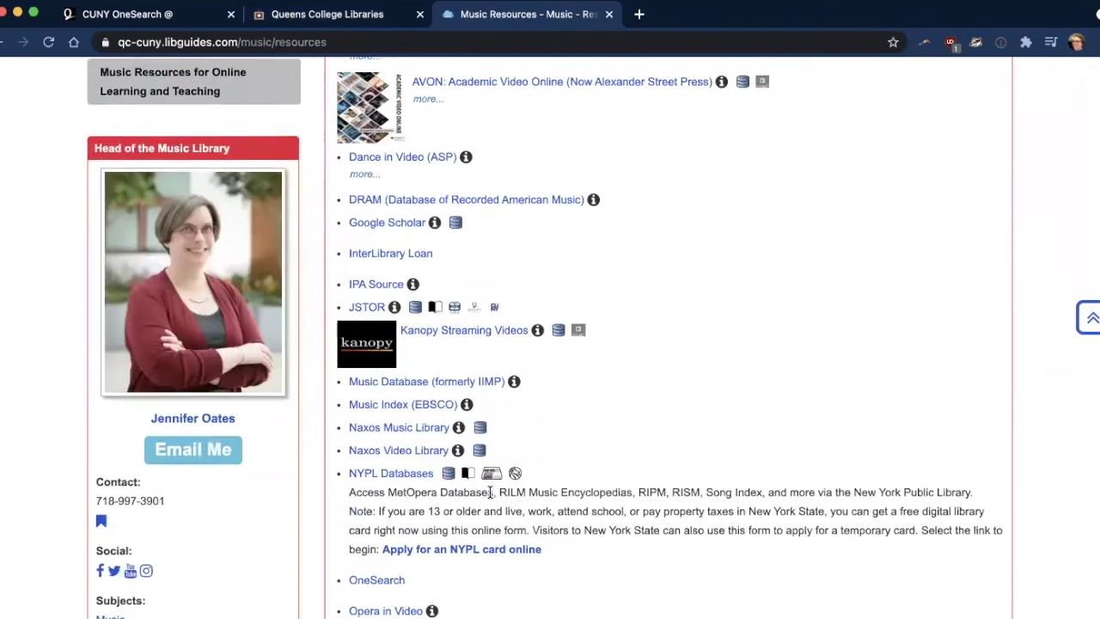
# - Go back to OneSearch and reload the start page, signed in with an empty search box
pyautogui.click(379, 500)
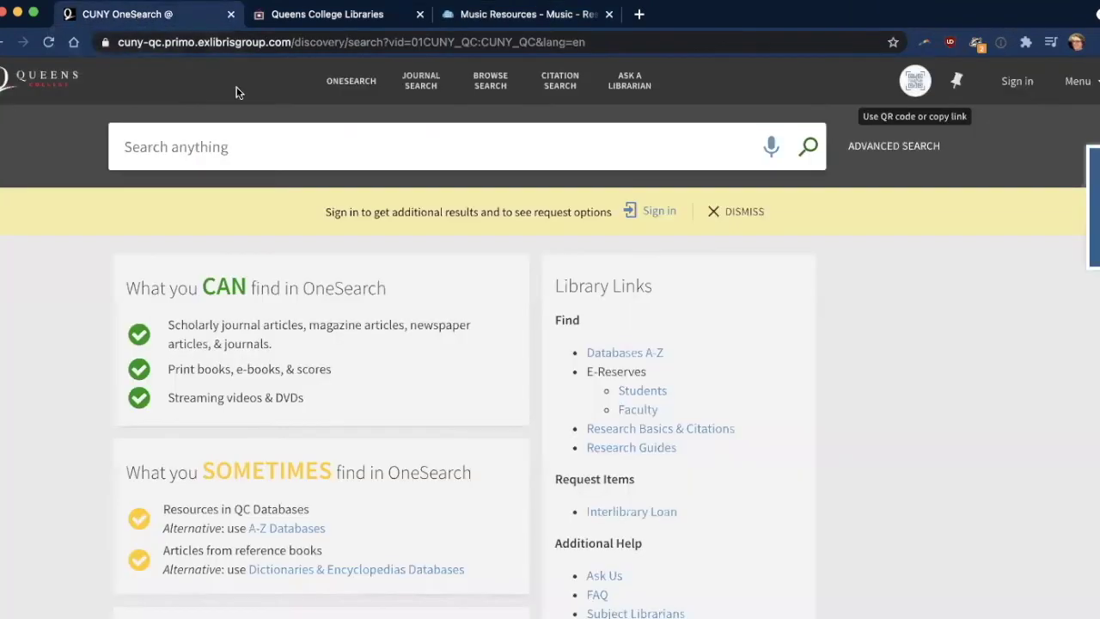
pyautogui.scroll(-1, 718, 265)
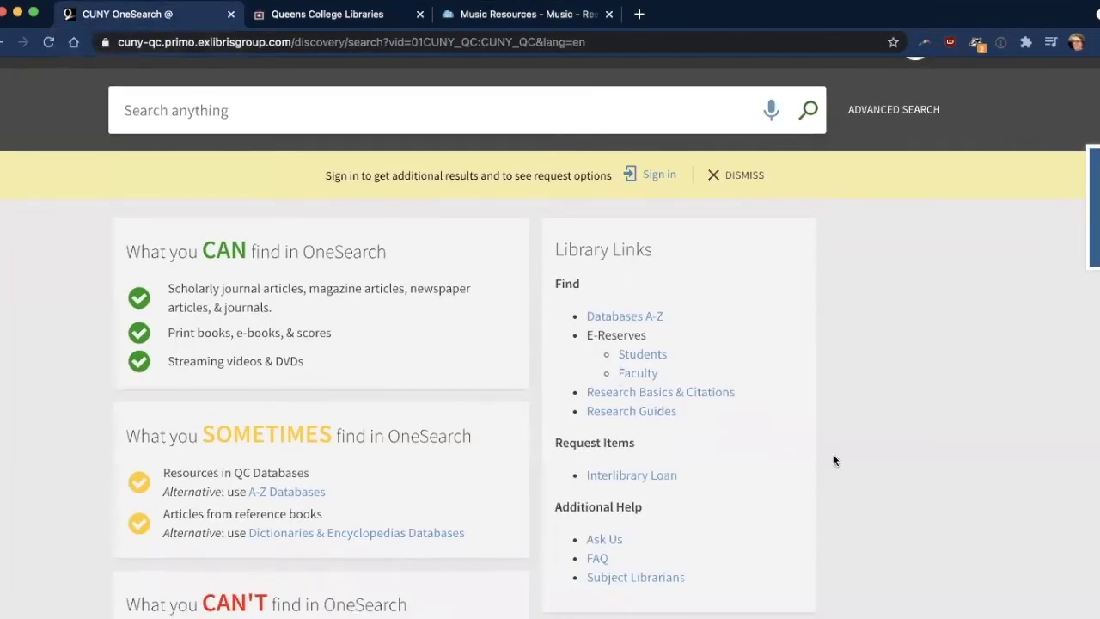
pyautogui.scroll(1, 313, 230)
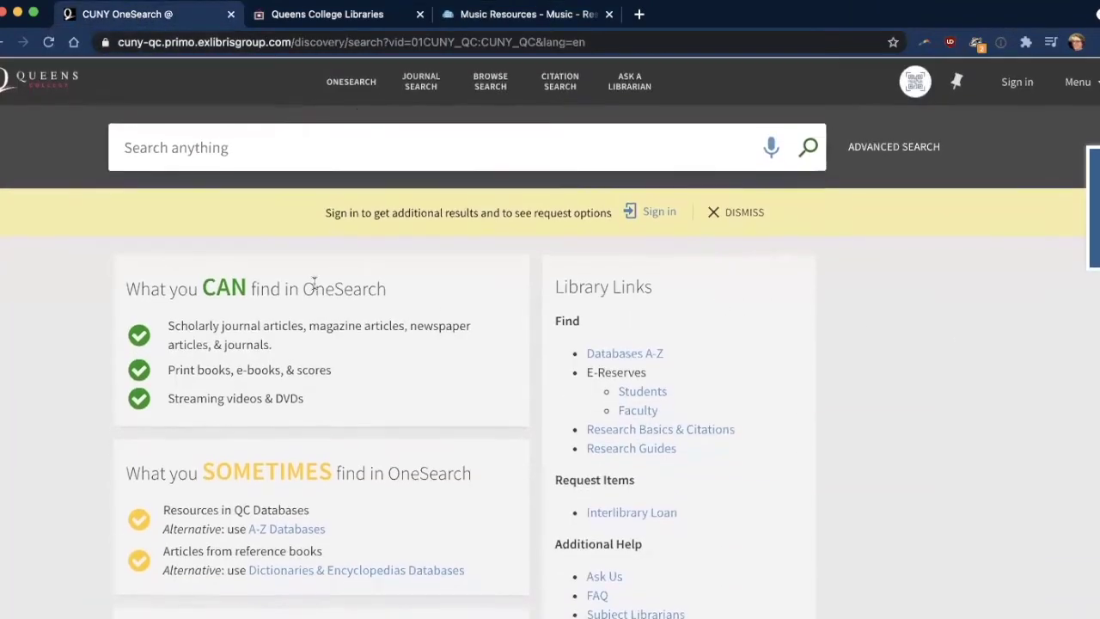
pyautogui.click(365, 100)
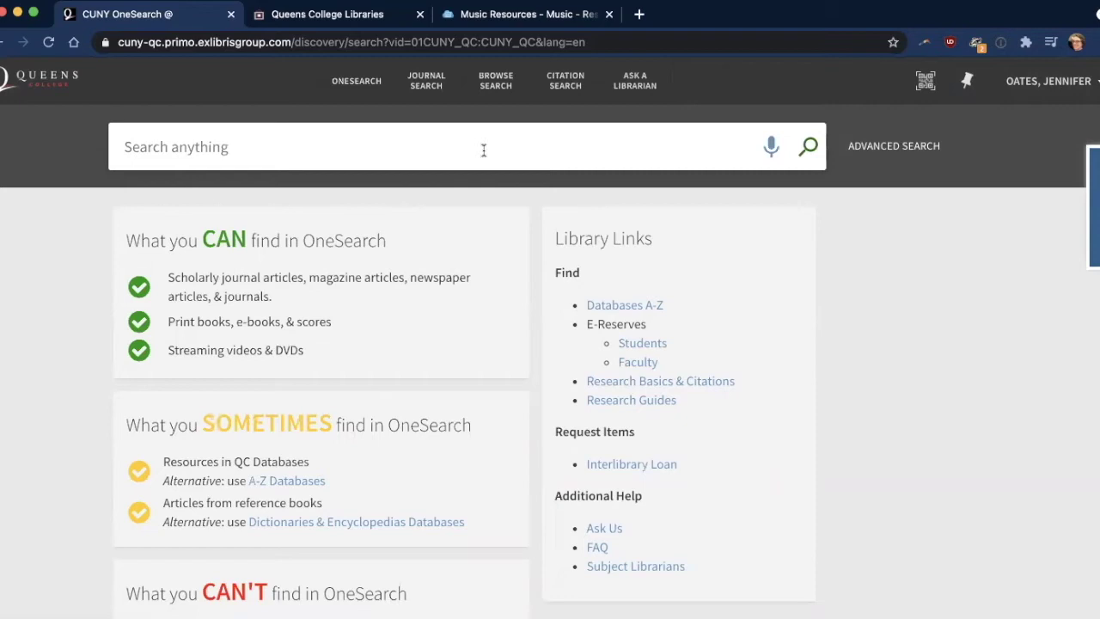
# - Search QC Libraries for the exact phrase "ethel smyth", returning 1,655 results
pyautogui.write('"ethel')
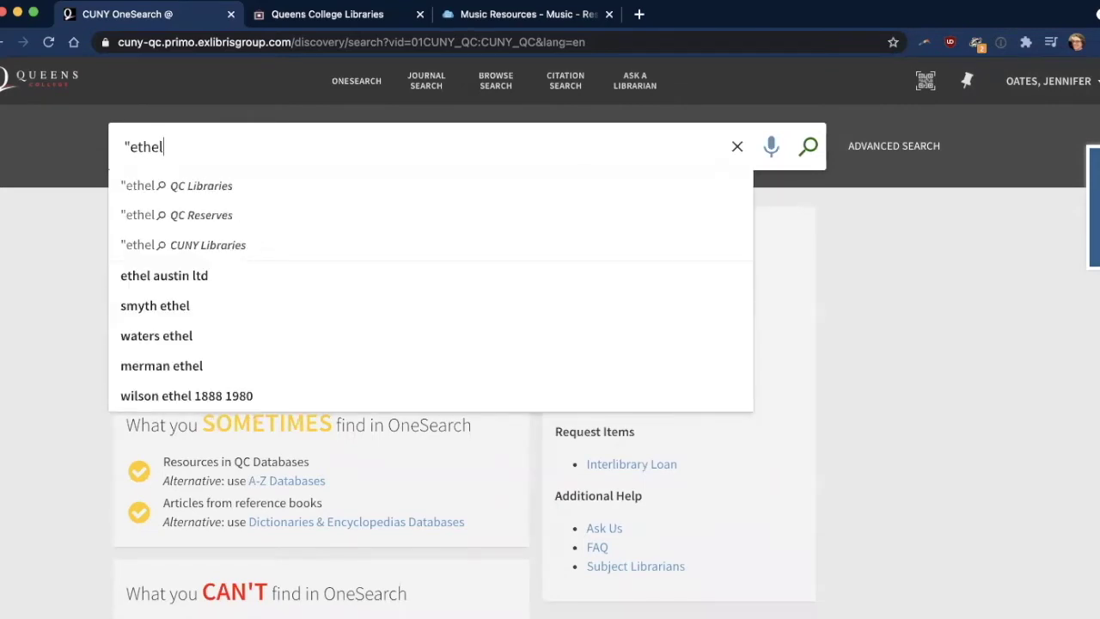
pyautogui.write(' smyth')
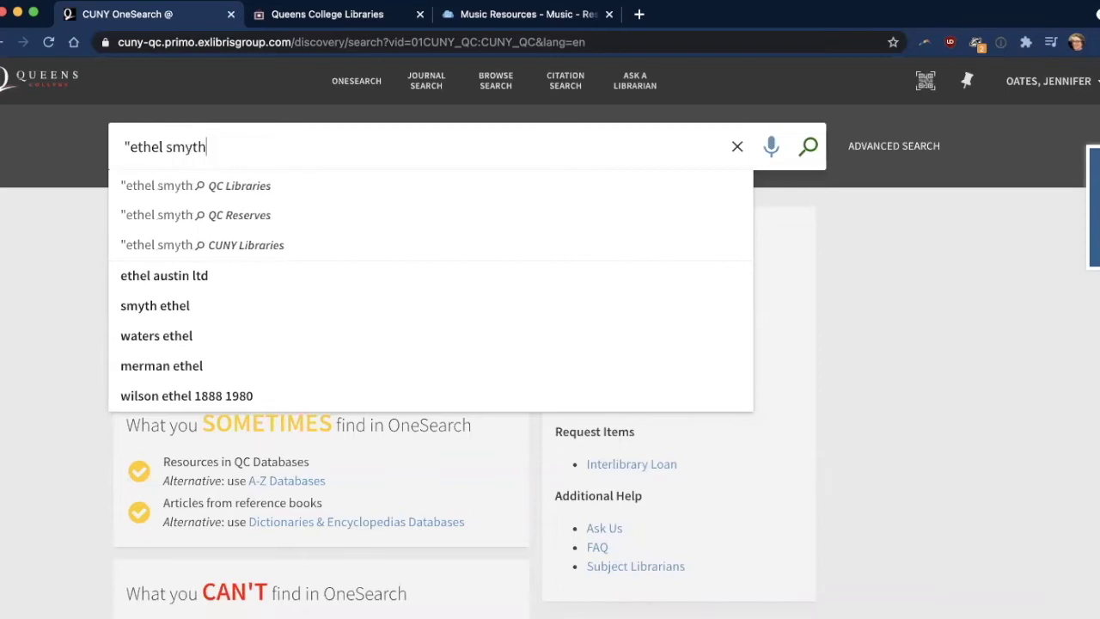
pyautogui.write('"')
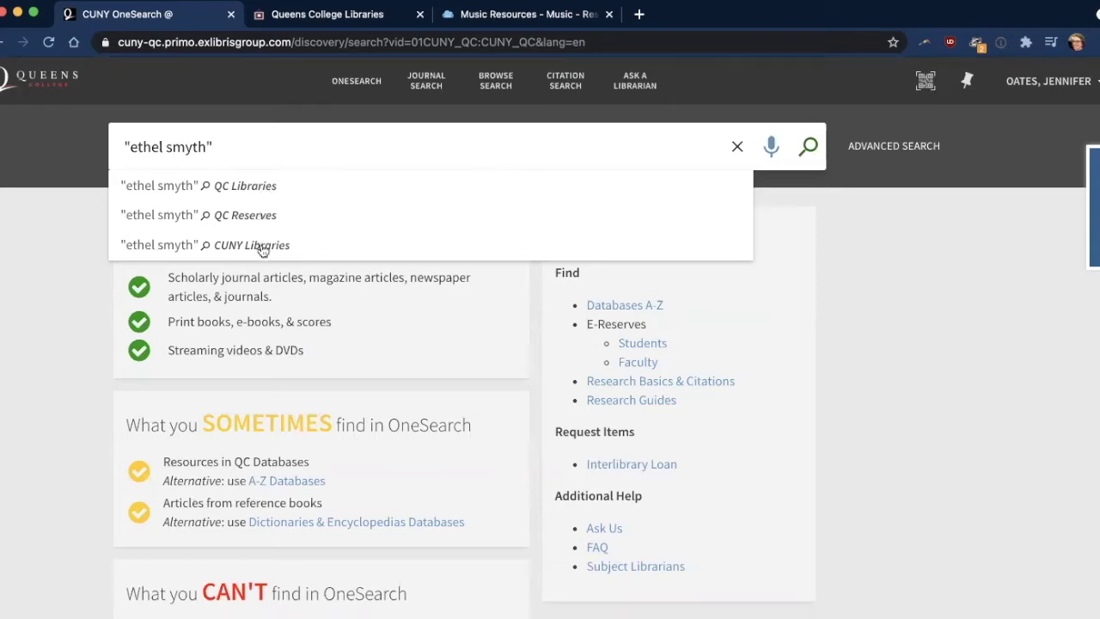
pyautogui.click(245, 187)
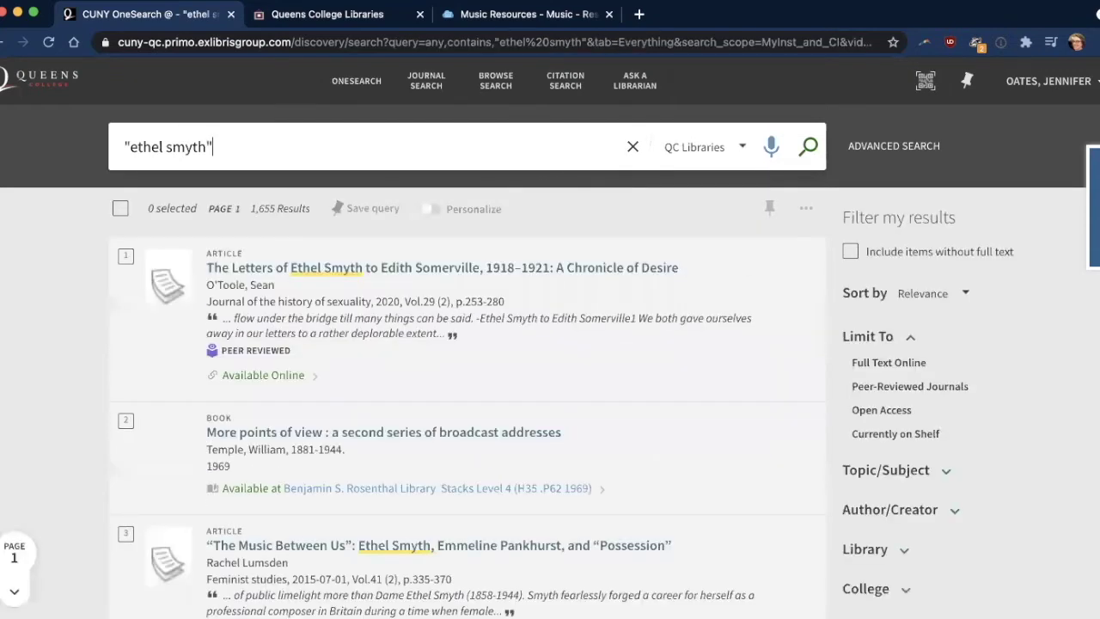
# - Scroll through the 1,655 "ethel smyth" results and back up, then inspect the Limit To filters
pyautogui.scroll(-2, 140, 249)
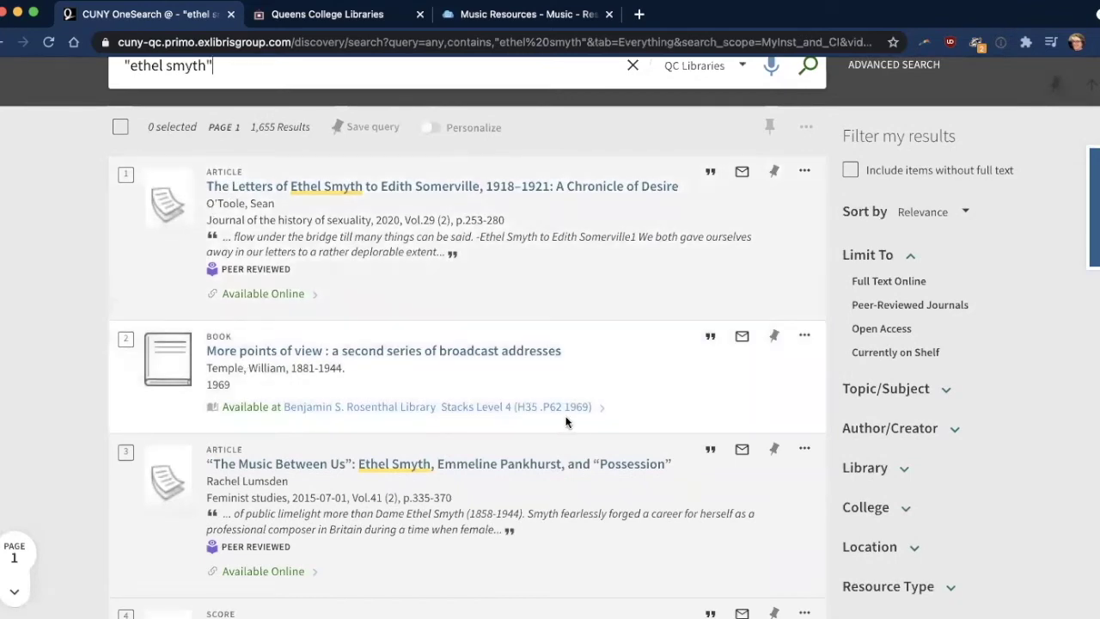
pyautogui.scroll(-3, 457, 421)
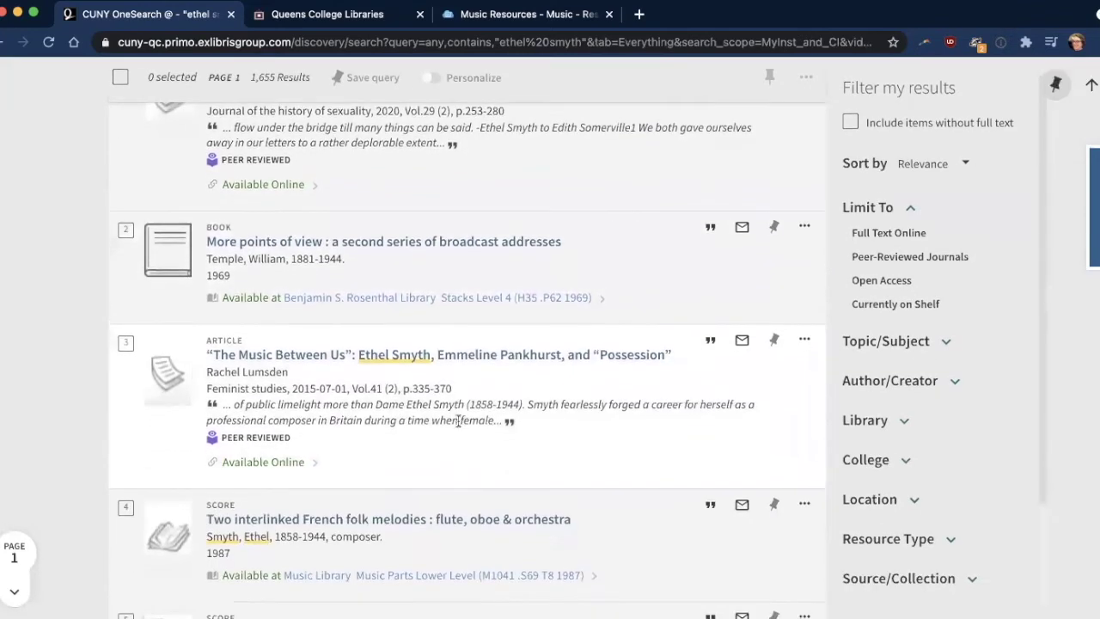
pyautogui.scroll(-2, 451, 418)
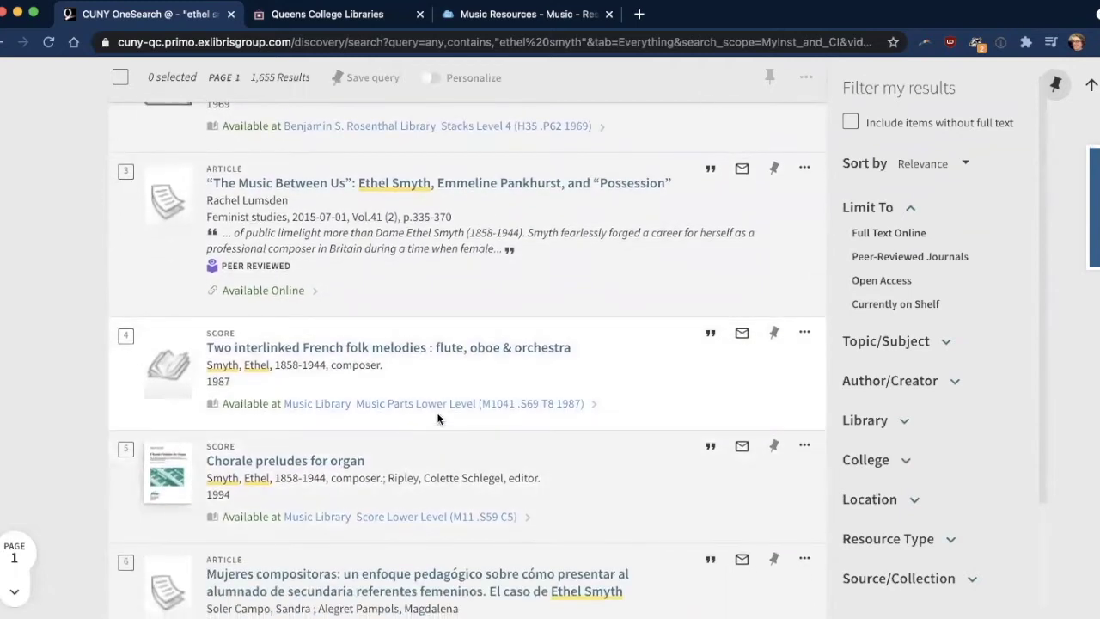
pyautogui.scroll(-3, 438, 419)
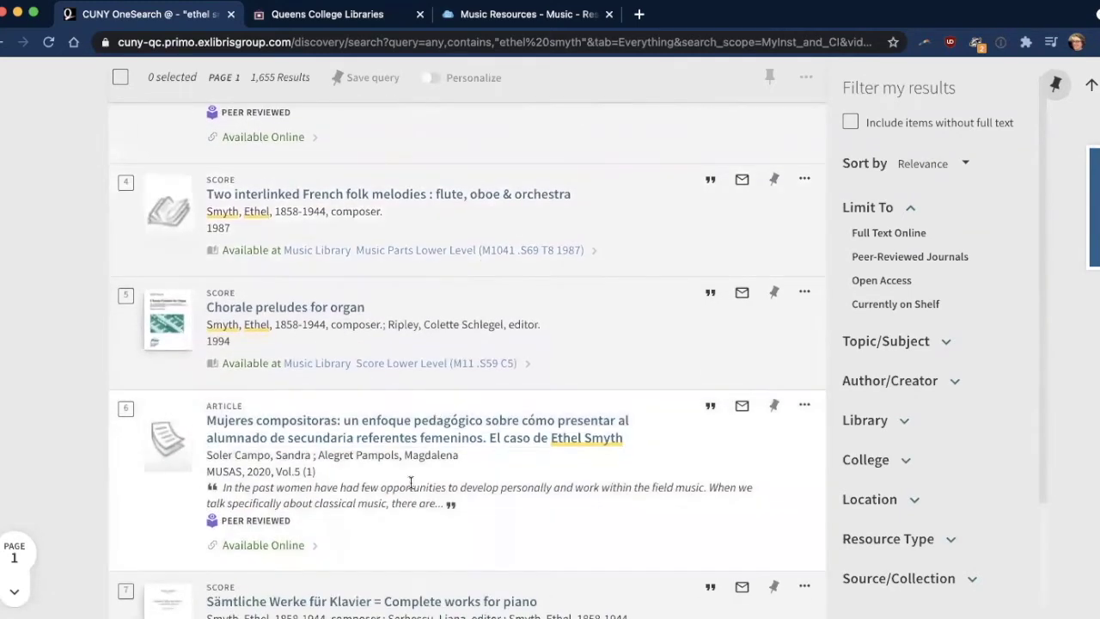
pyautogui.scroll(-3, 413, 474)
pyautogui.scroll(-1, 257, 559)
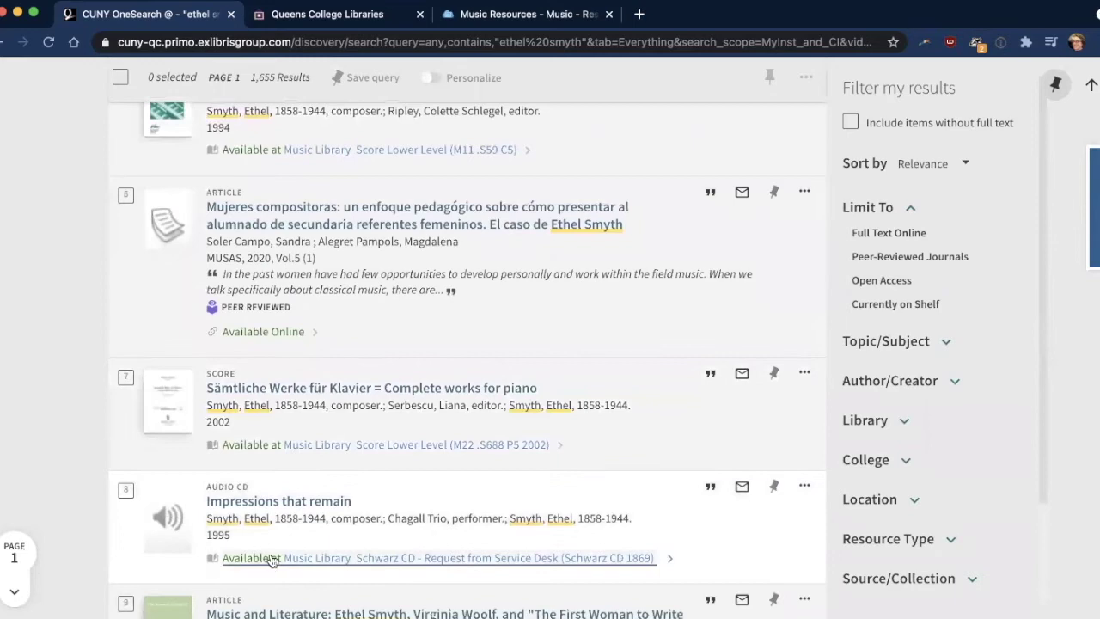
pyautogui.scroll(-2, 262, 557)
pyautogui.scroll(2, 269, 555)
pyautogui.scroll(15, 269, 555)
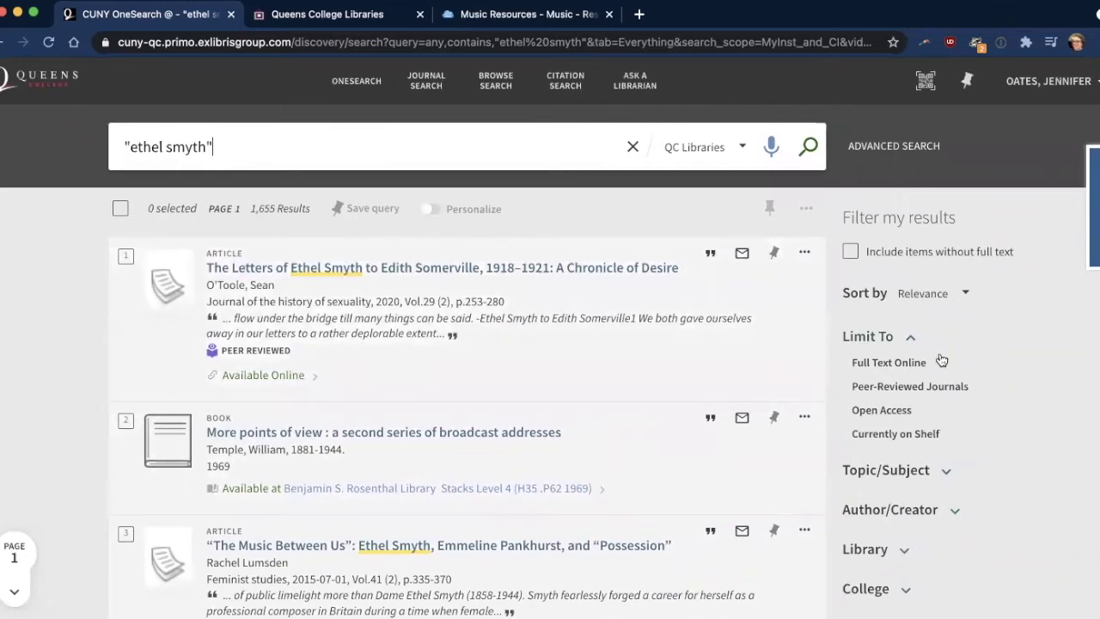
pyautogui.moveTo(920, 363)
pyautogui.moveTo(989, 389)
# - Expand the Resource Type filter options and scroll through them
pyautogui.scroll(-5, 1009, 452)
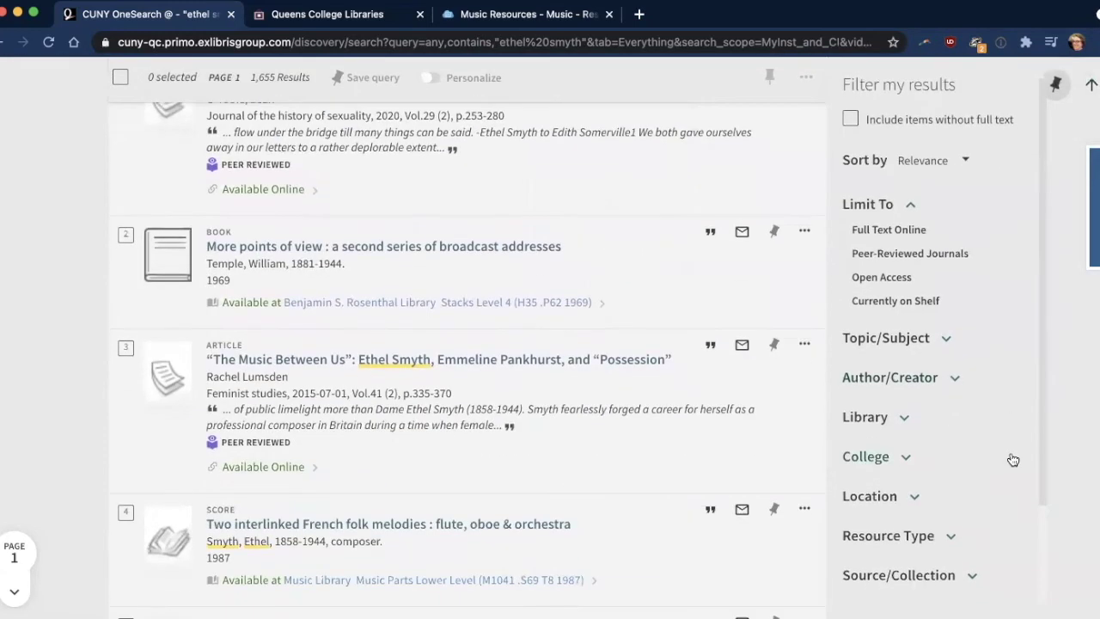
pyautogui.scroll(-1, 988, 417)
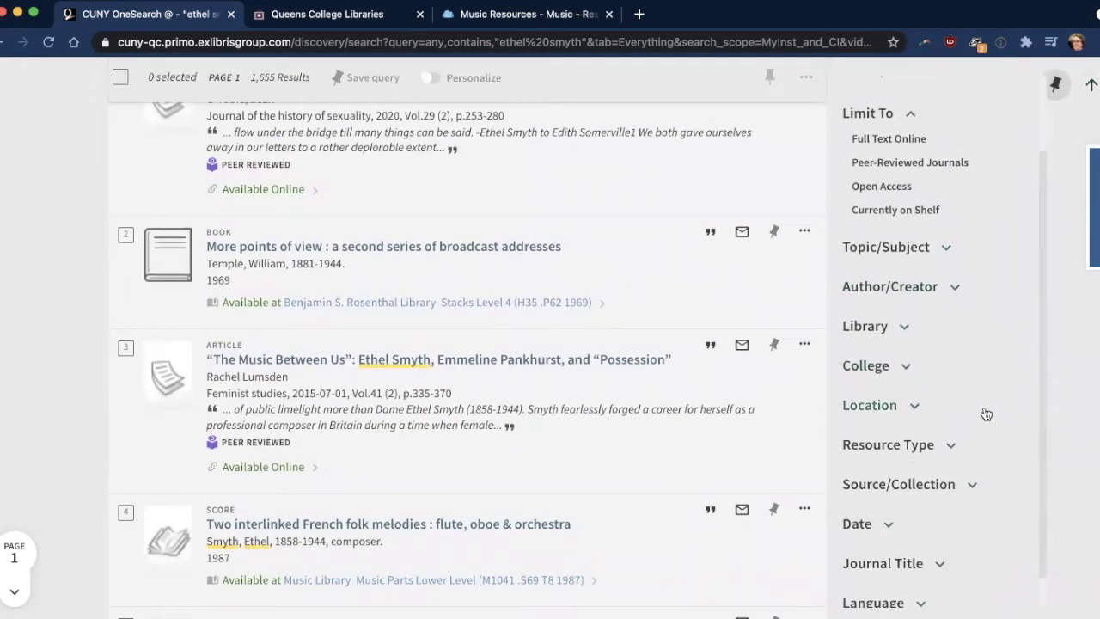
pyautogui.click(913, 445)
pyautogui.scroll(-5, 988, 456)
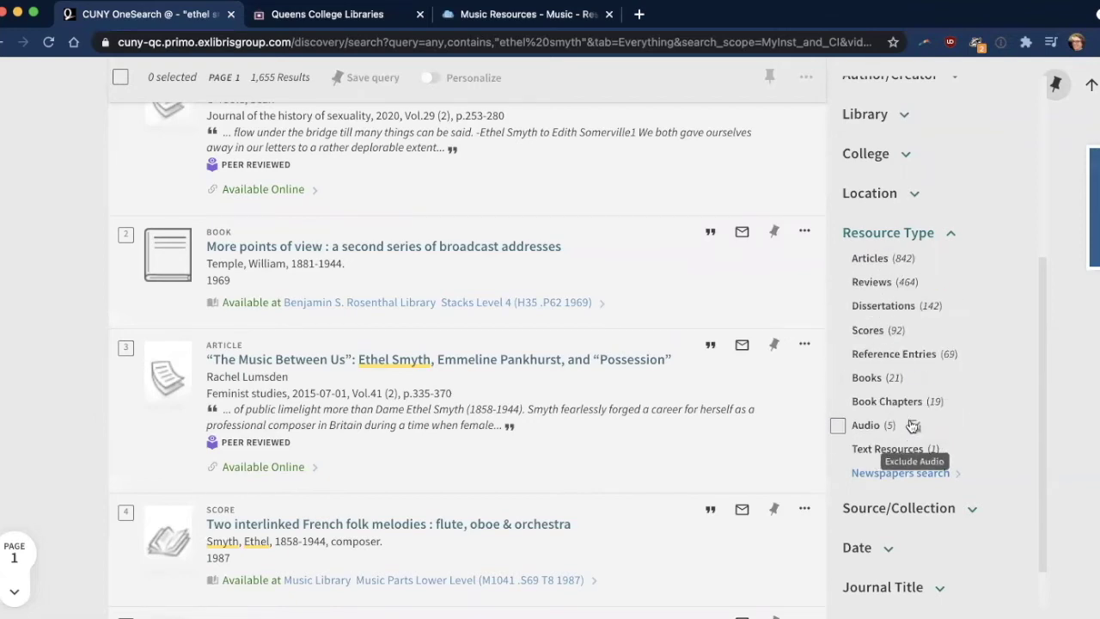
pyautogui.scroll(-2, 966, 567)
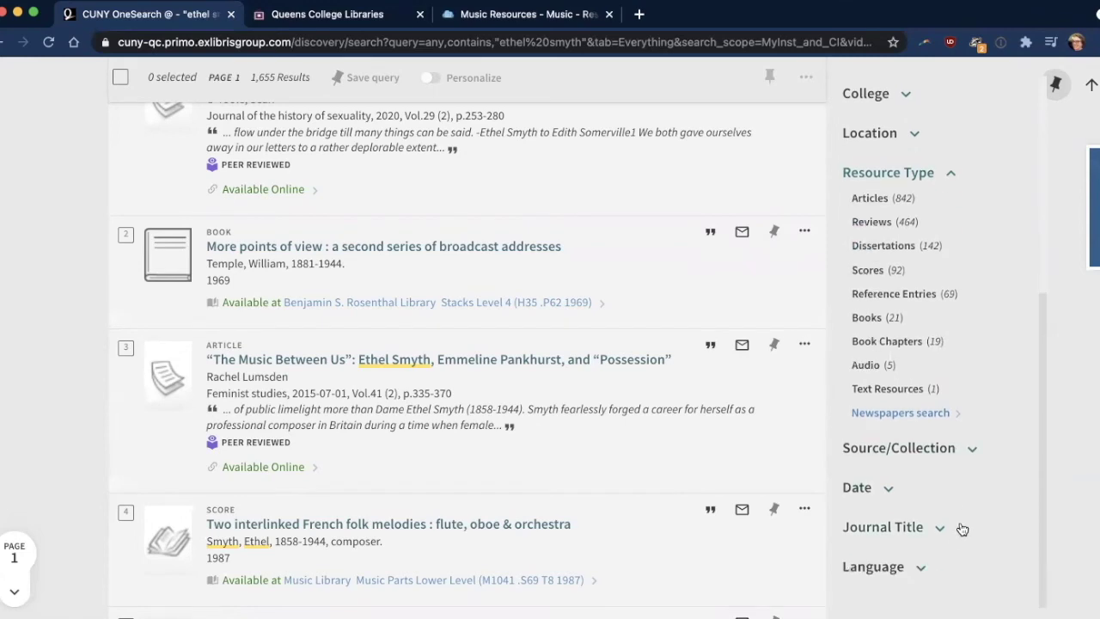
pyautogui.scroll(6, 986, 533)
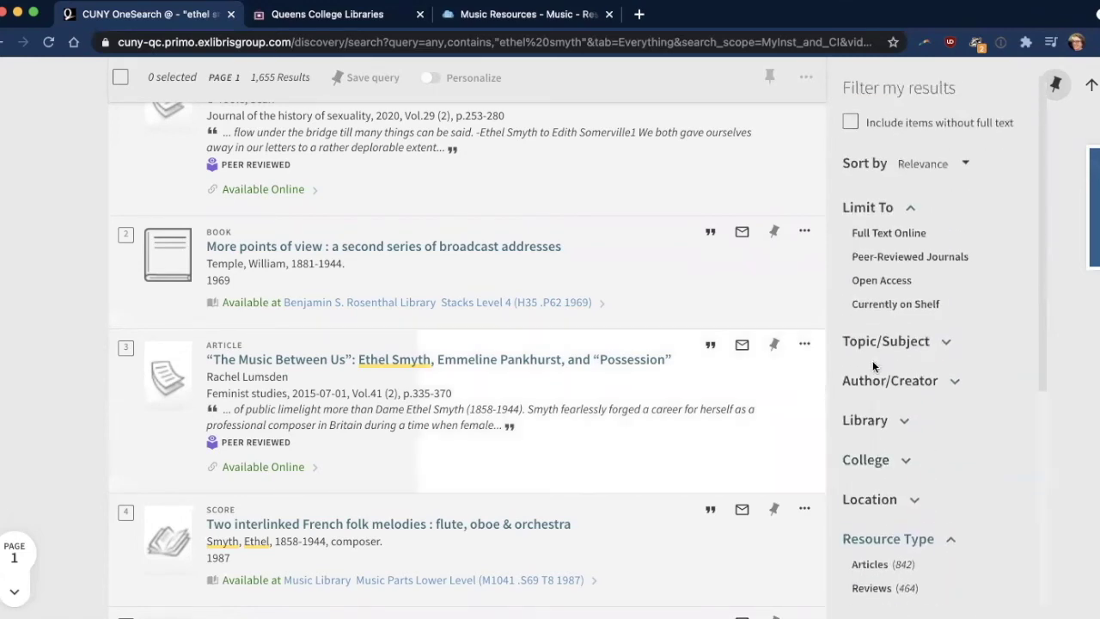
pyautogui.scroll(3, 633, 344)
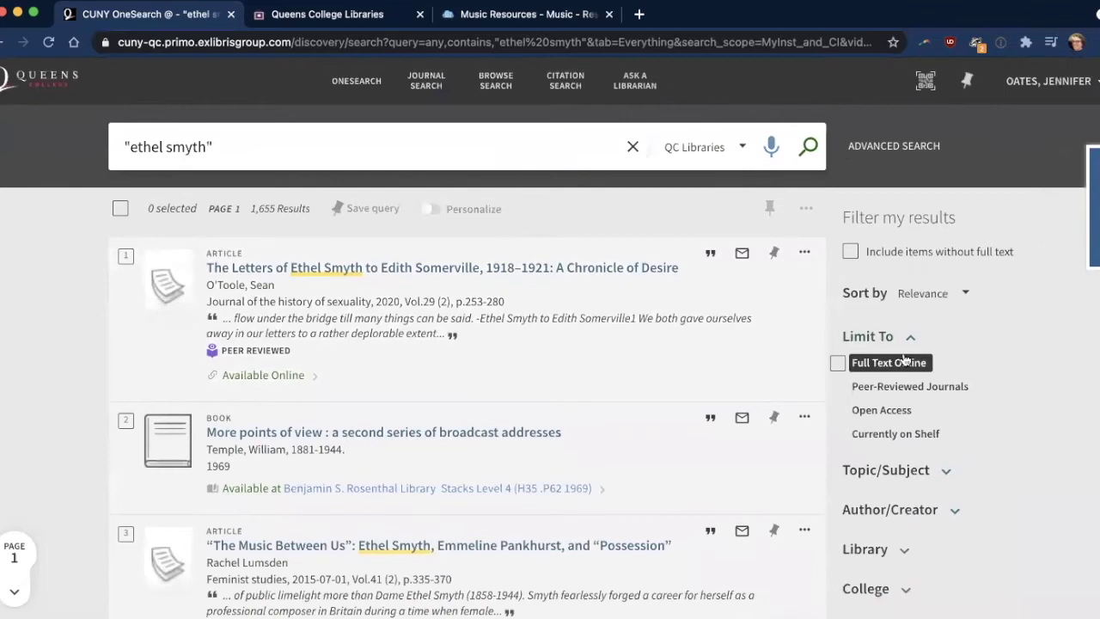
# - Apply the Full Text Online filter, narrowing results to 1,637, and scroll the list
pyautogui.click(905, 361)
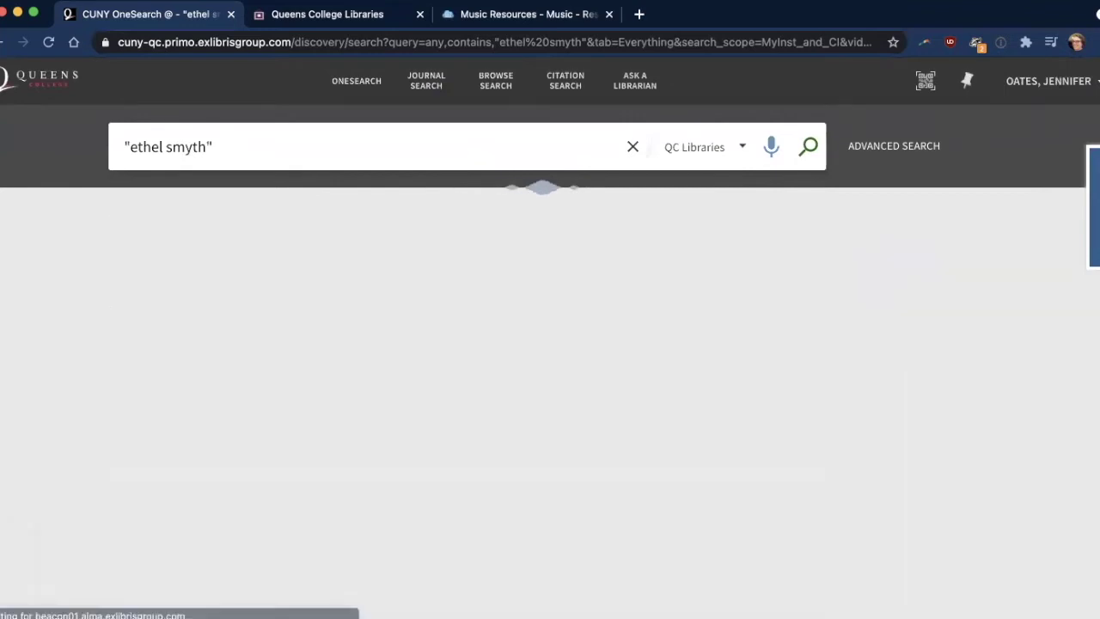
pyautogui.scroll(-1, 16, 398)
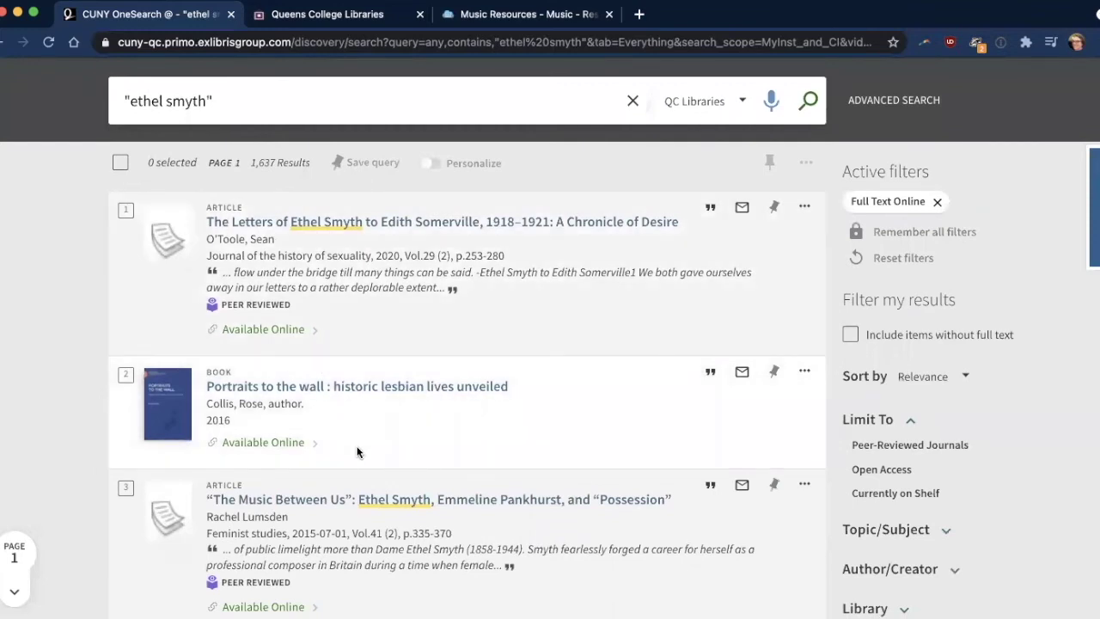
pyautogui.scroll(-3, 358, 452)
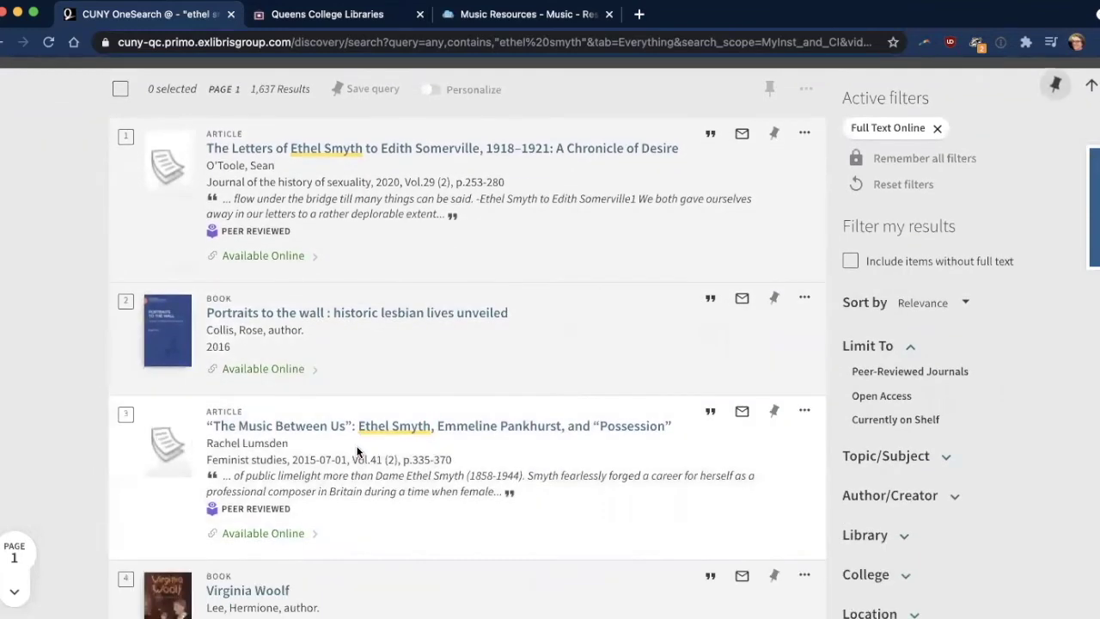
pyautogui.scroll(-4, 357, 452)
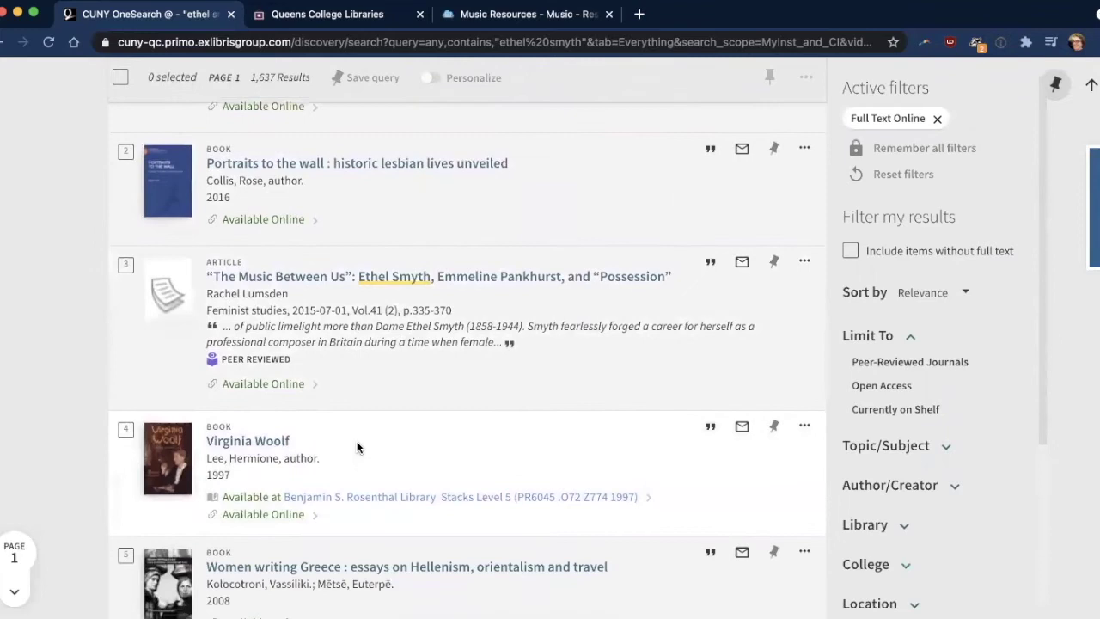
pyautogui.scroll(-1, 348, 437)
pyautogui.scroll(-2, 340, 486)
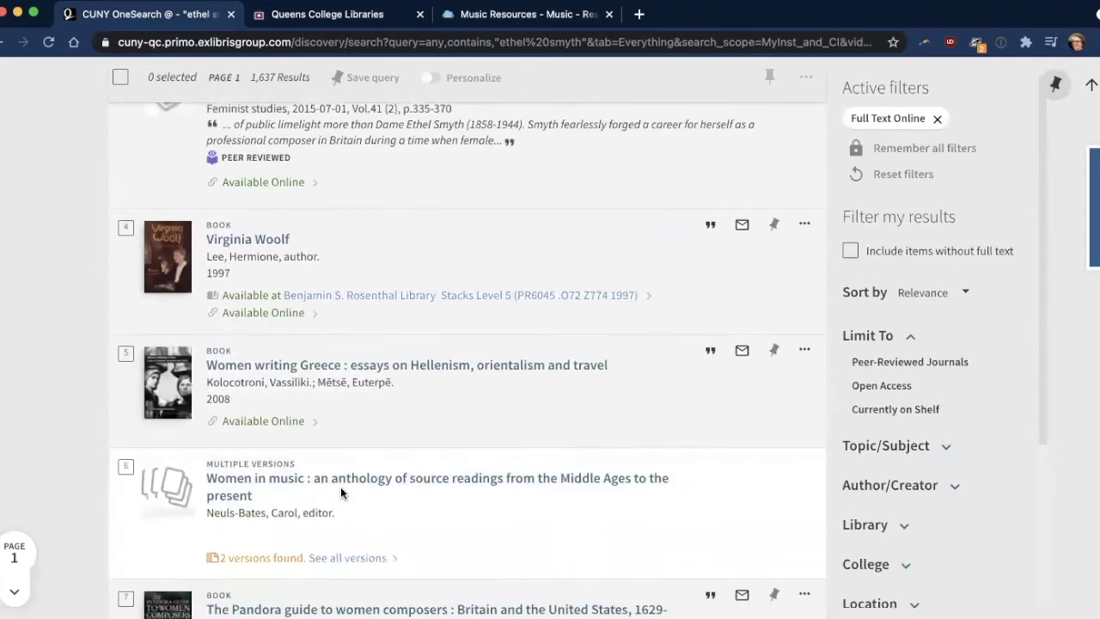
pyautogui.scroll(5, 340, 488)
pyautogui.scroll(5, 348, 493)
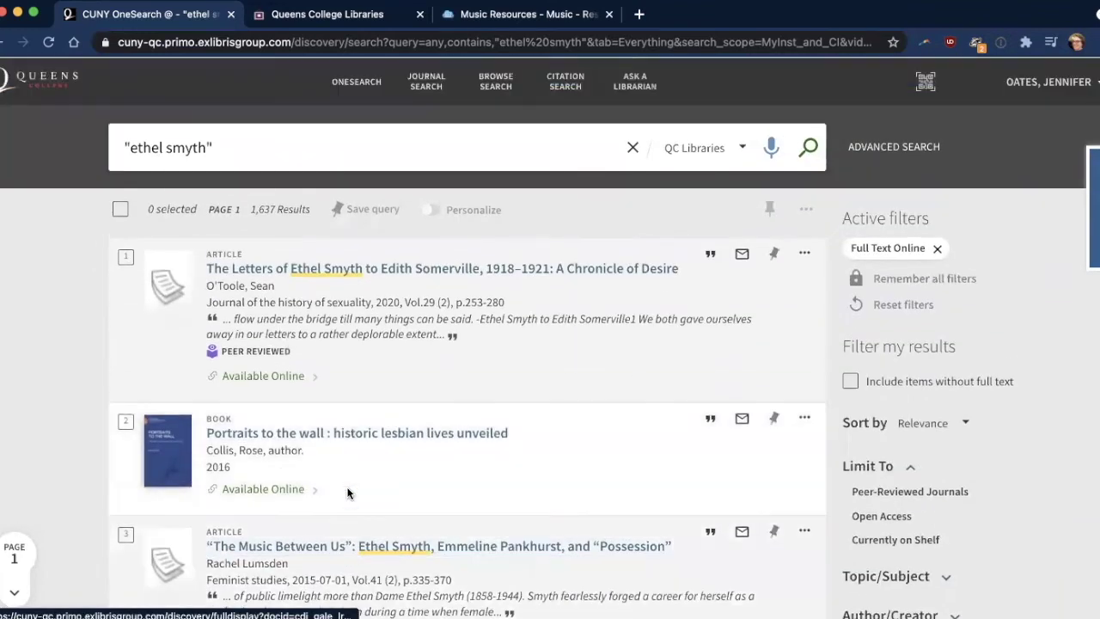
# - Open the full record for Portraits to the wall and review its Details and View Online links
pyautogui.click(295, 429)
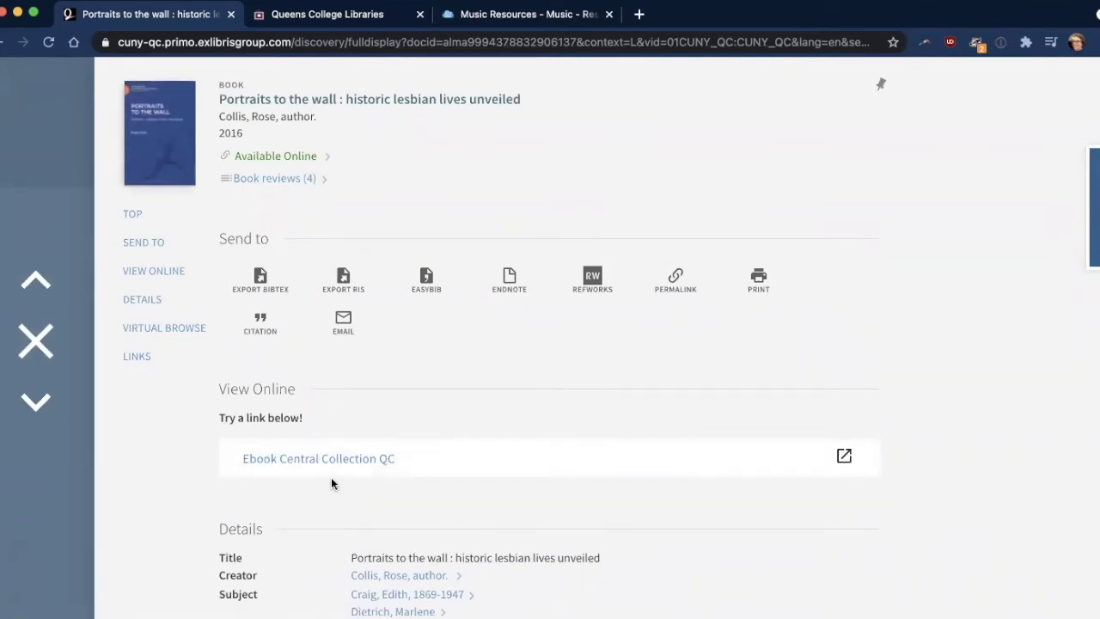
pyautogui.scroll(-5, 339, 486)
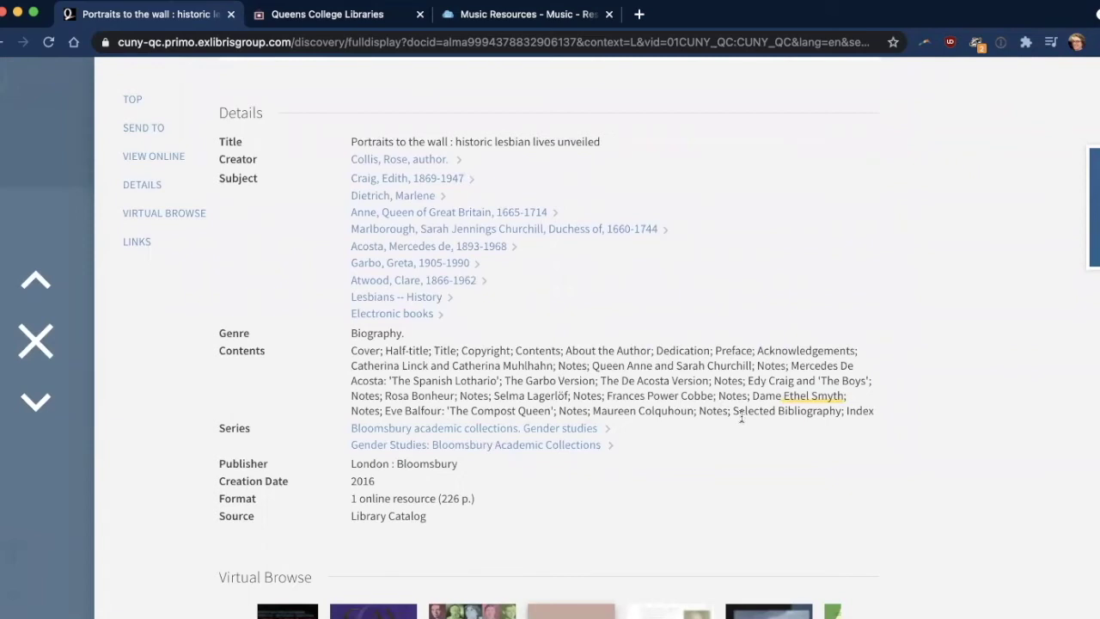
pyautogui.scroll(1, 741, 416)
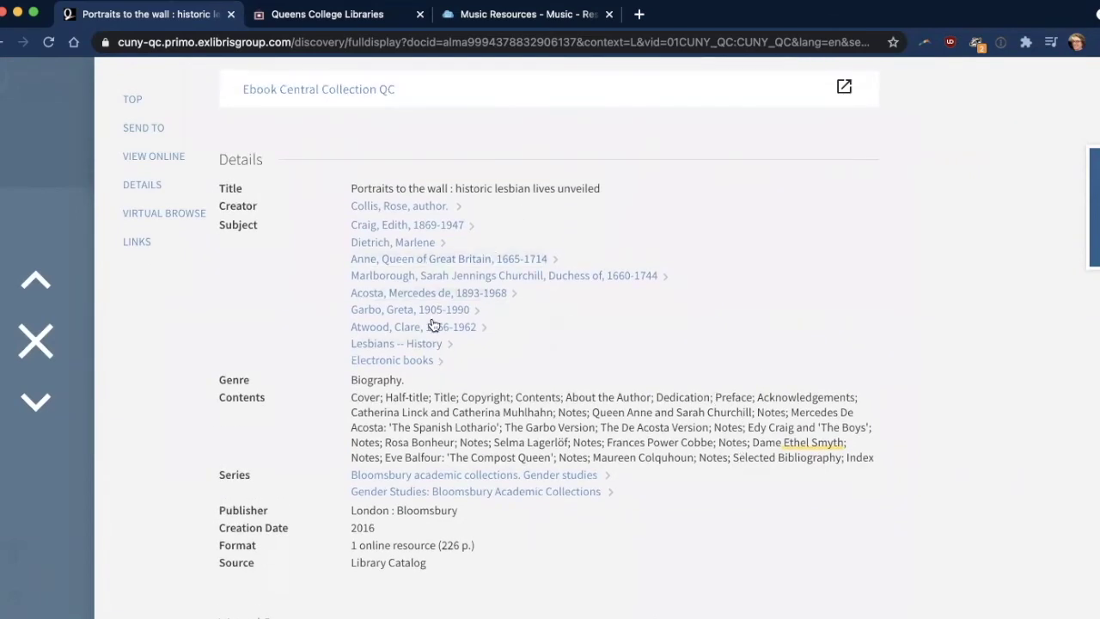
pyautogui.scroll(4, 537, 370)
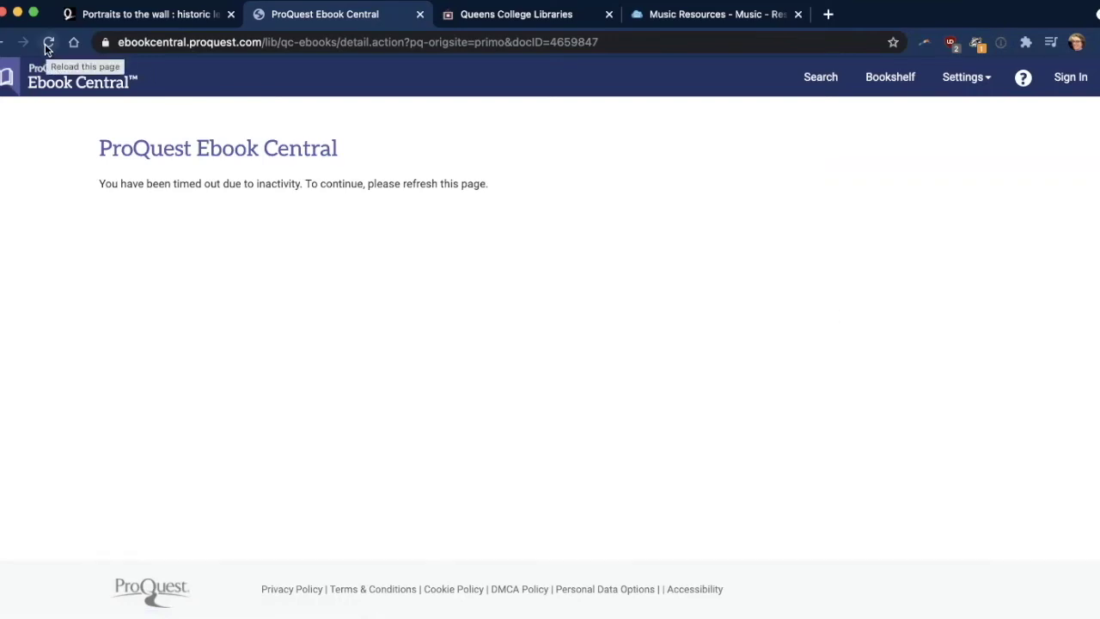
# - Reload the timed-out book page, expand its description, and scroll contents to Dame Ethel Smyth (pp 143-160)
pyautogui.click(48, 43)
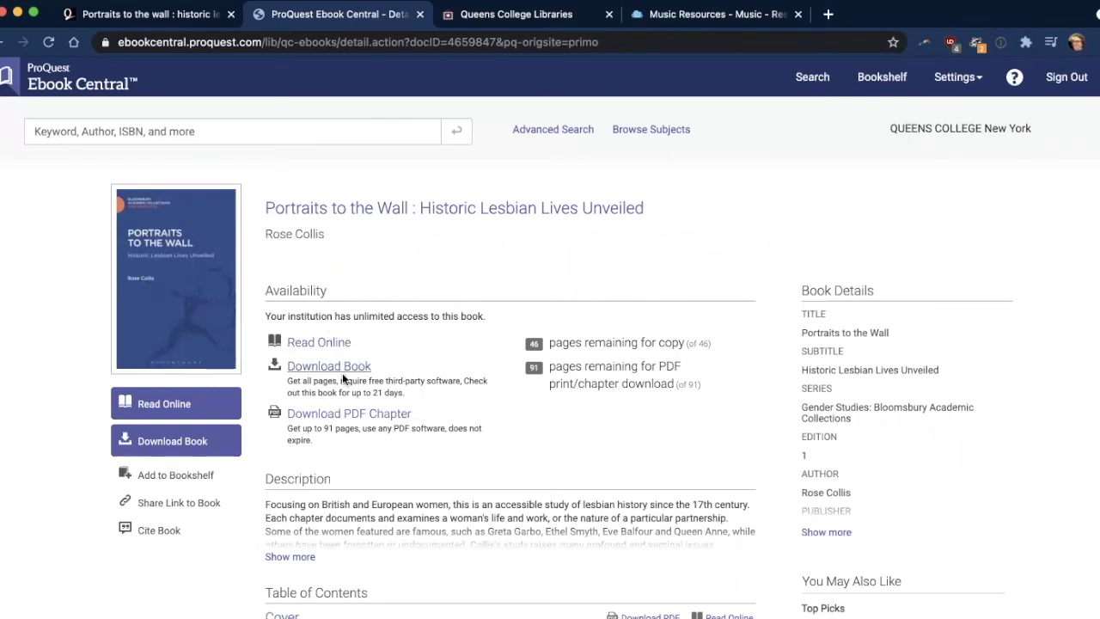
pyautogui.scroll(-3, 385, 456)
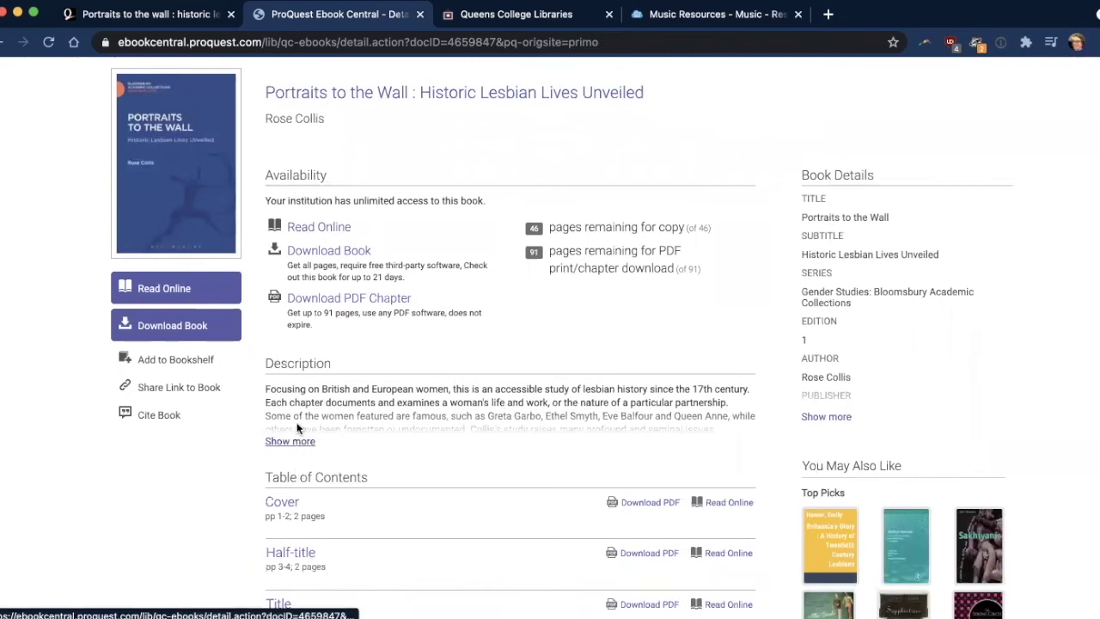
pyautogui.click(303, 442)
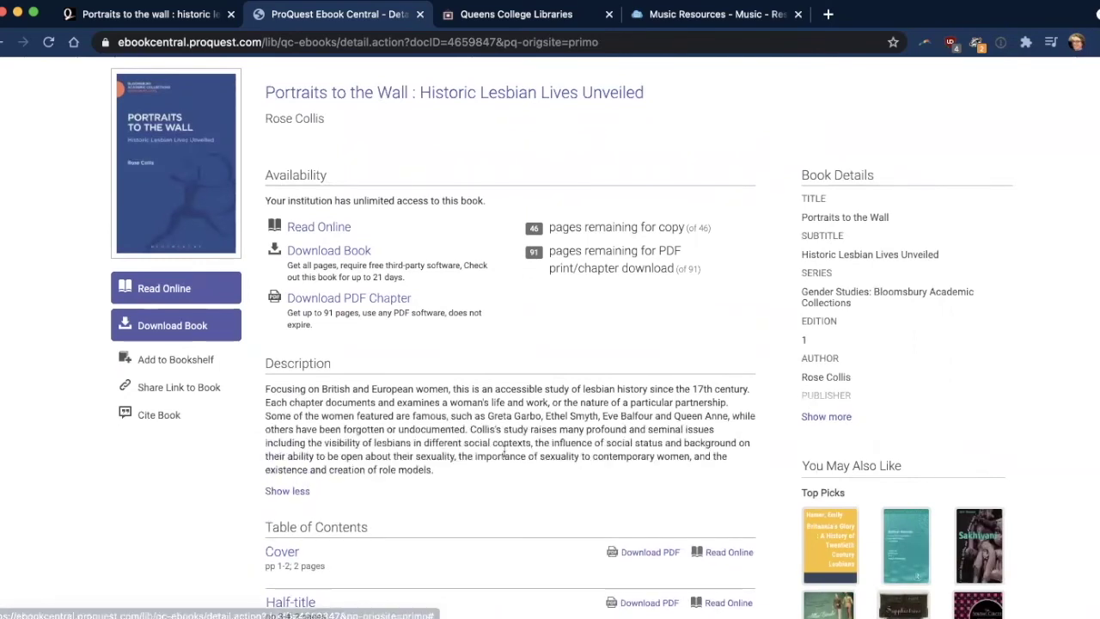
pyautogui.scroll(-5, 506, 453)
pyautogui.scroll(-4, 503, 425)
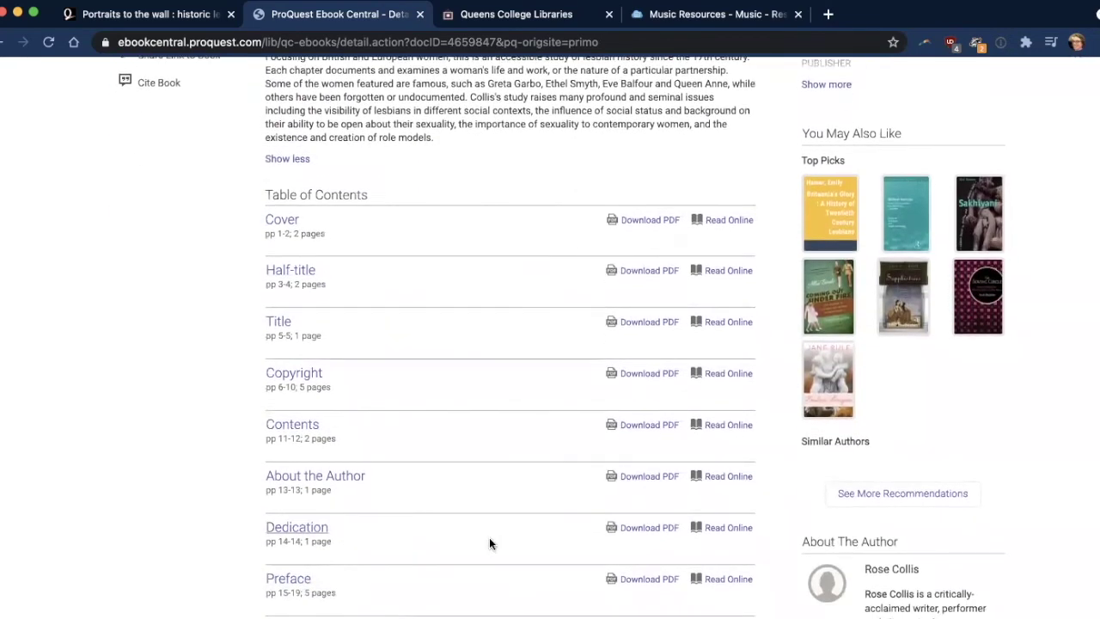
pyautogui.scroll(-2, 491, 540)
pyautogui.scroll(-10, 493, 535)
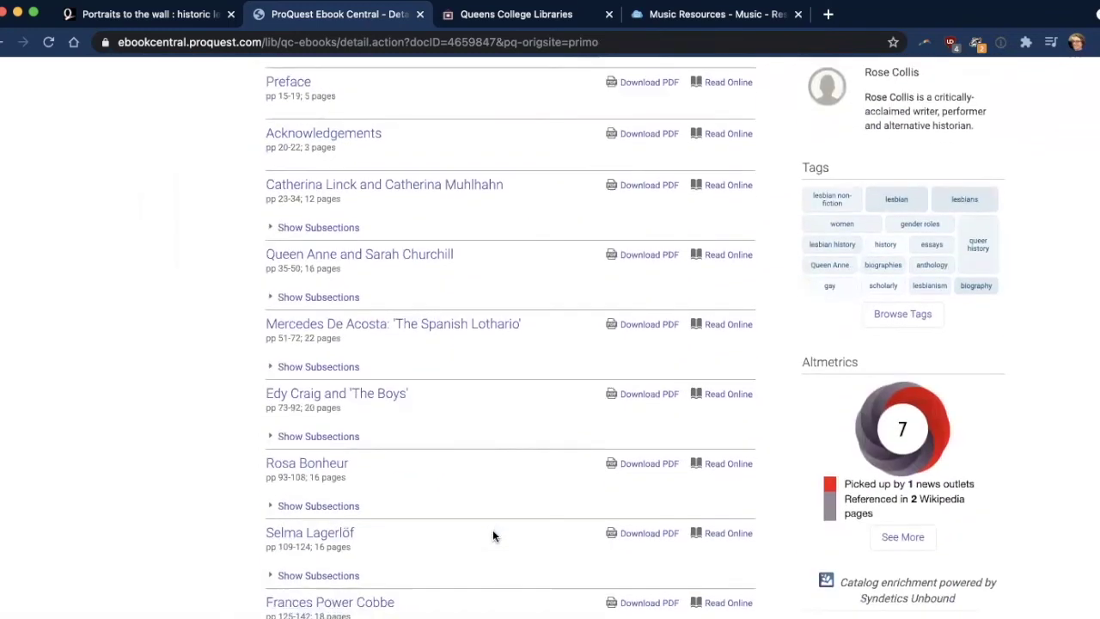
pyautogui.scroll(-4, 466, 530)
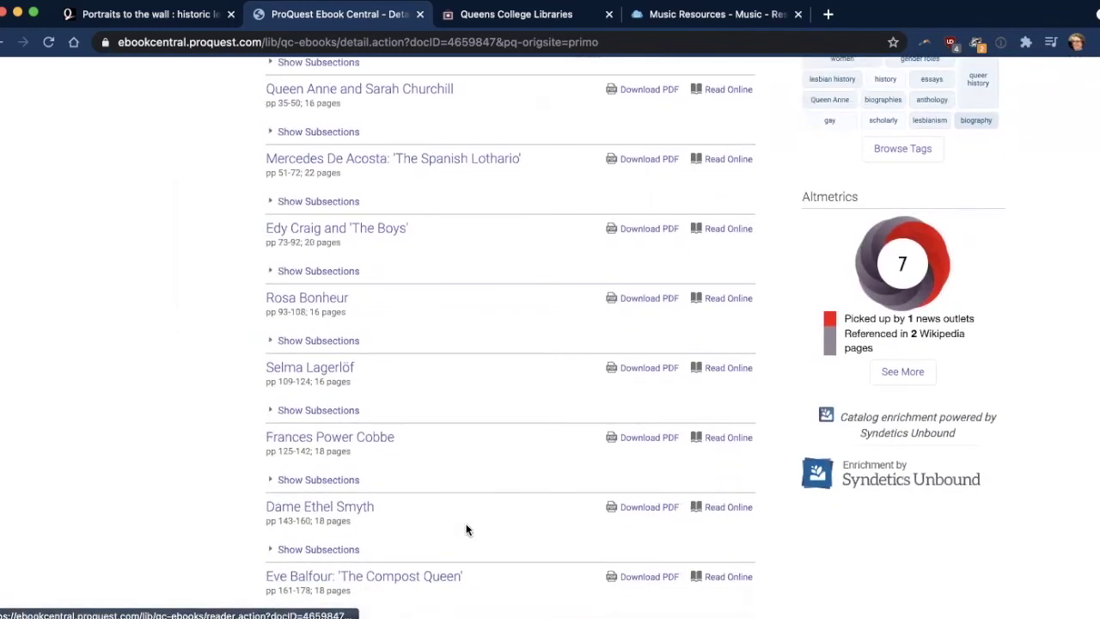
pyautogui.scroll(-1, 524, 494)
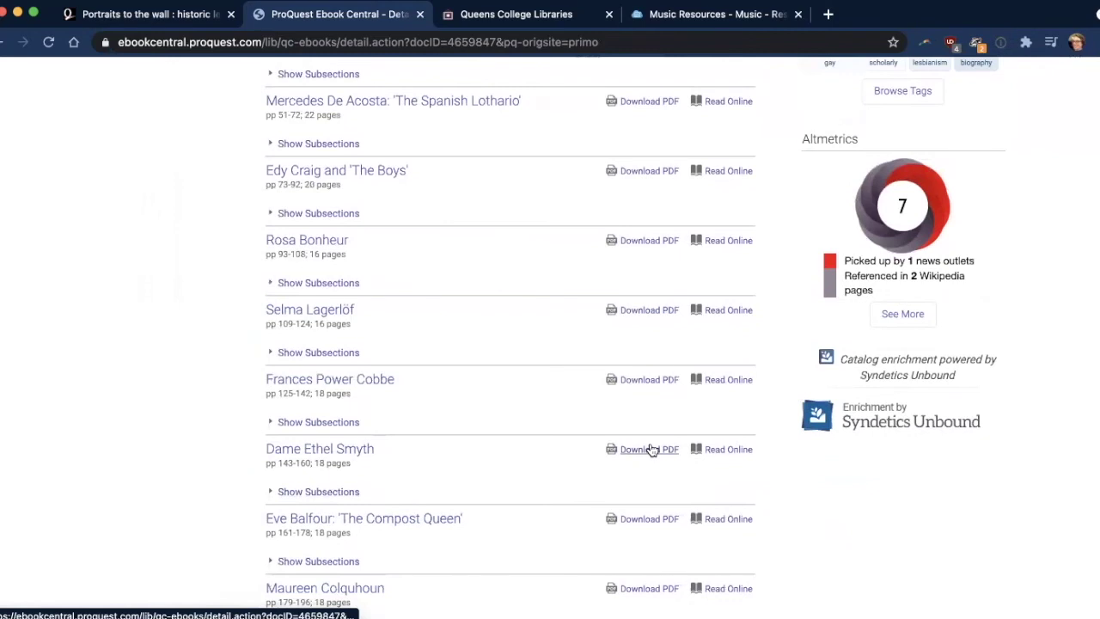
# - Read the Dame Ethel Smyth chapter online from page 143, scrolling through the reader pages
pyautogui.click(725, 449)
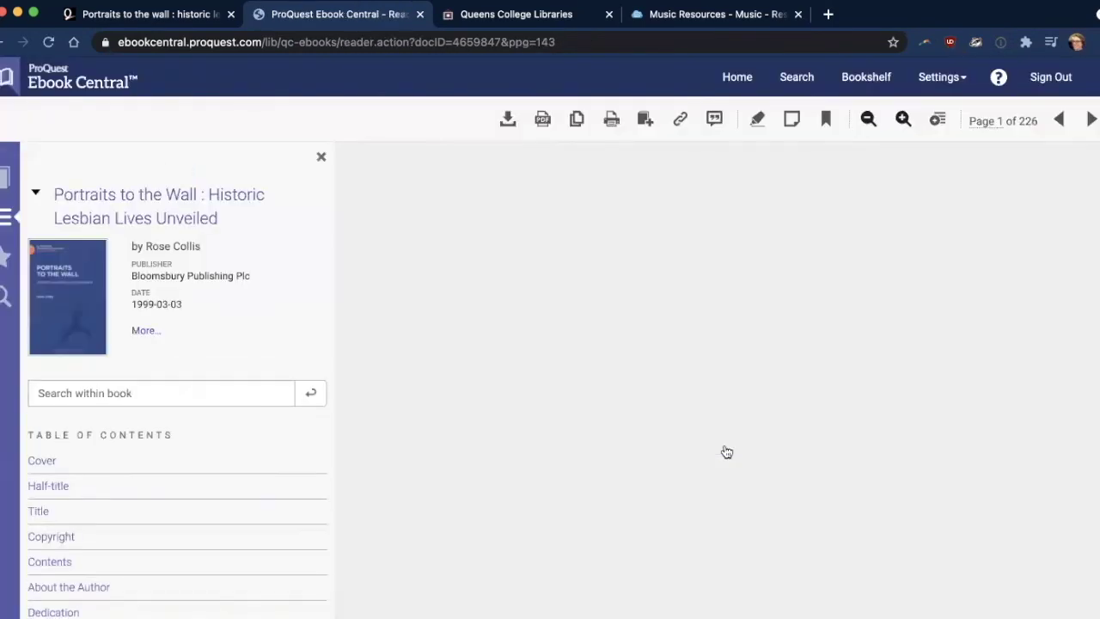
pyautogui.scroll(-5, 902, 472)
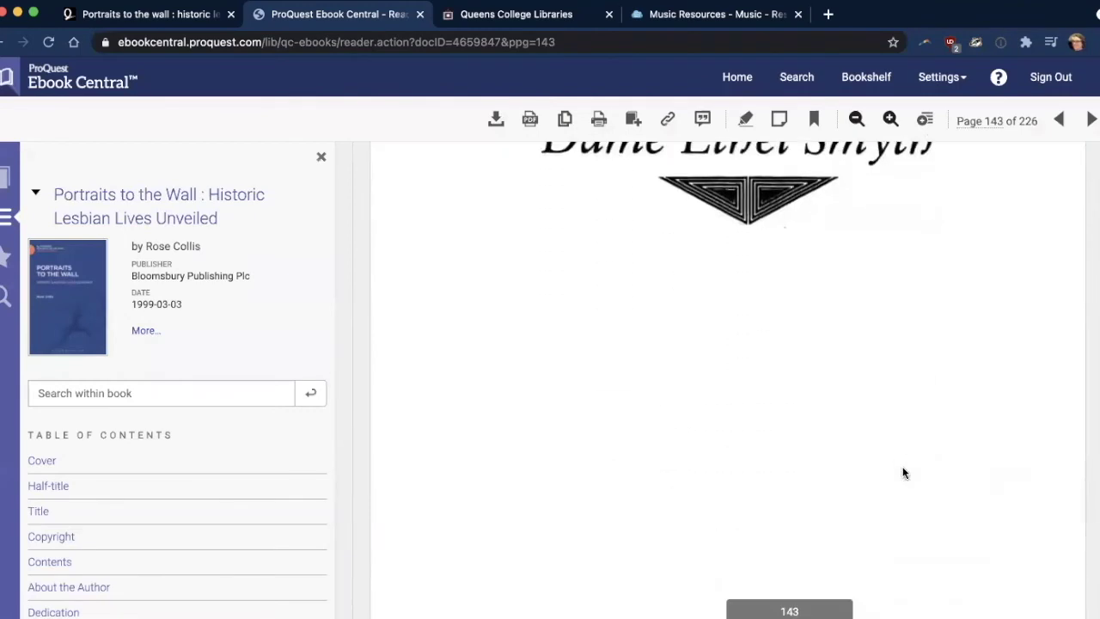
pyautogui.scroll(-5, 902, 472)
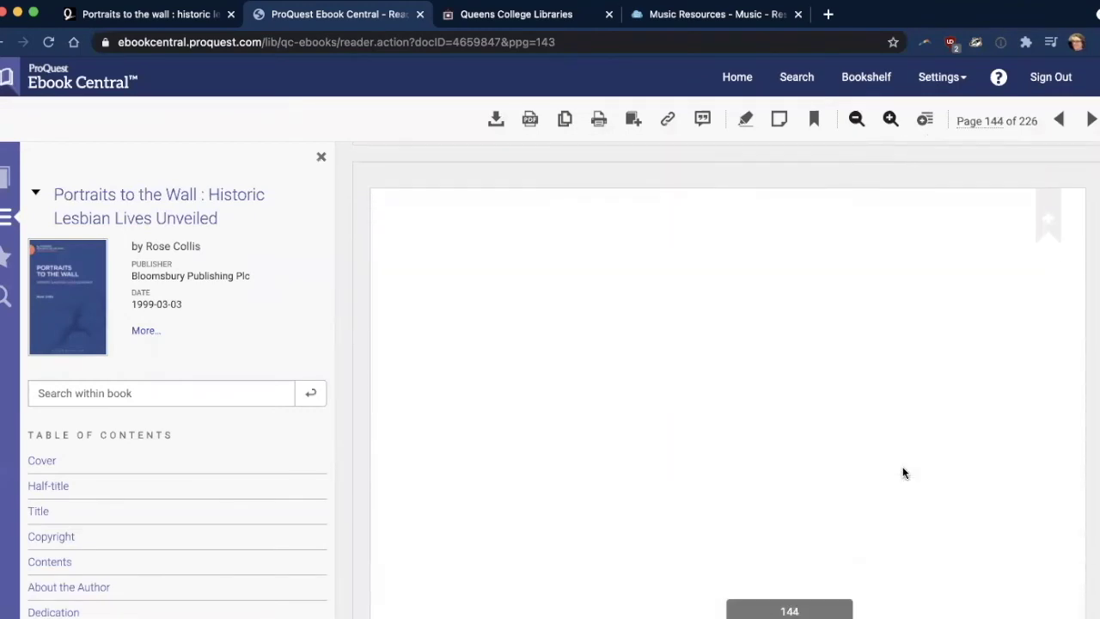
pyautogui.scroll(3, 902, 472)
pyautogui.scroll(4, 902, 472)
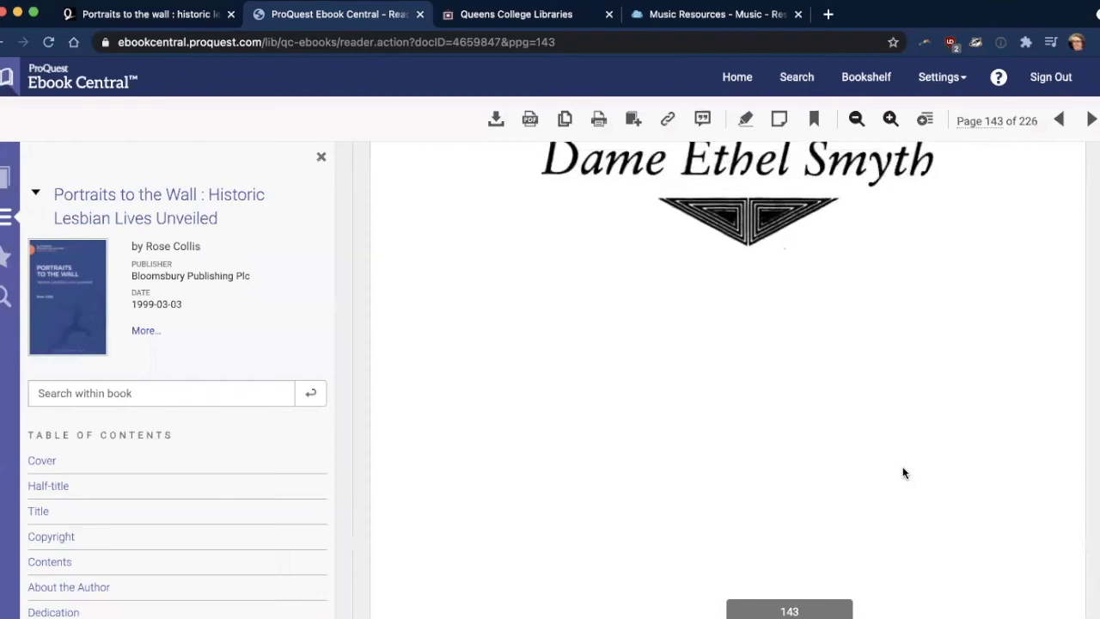
pyautogui.scroll(-4, 902, 472)
pyautogui.scroll(-5, 902, 473)
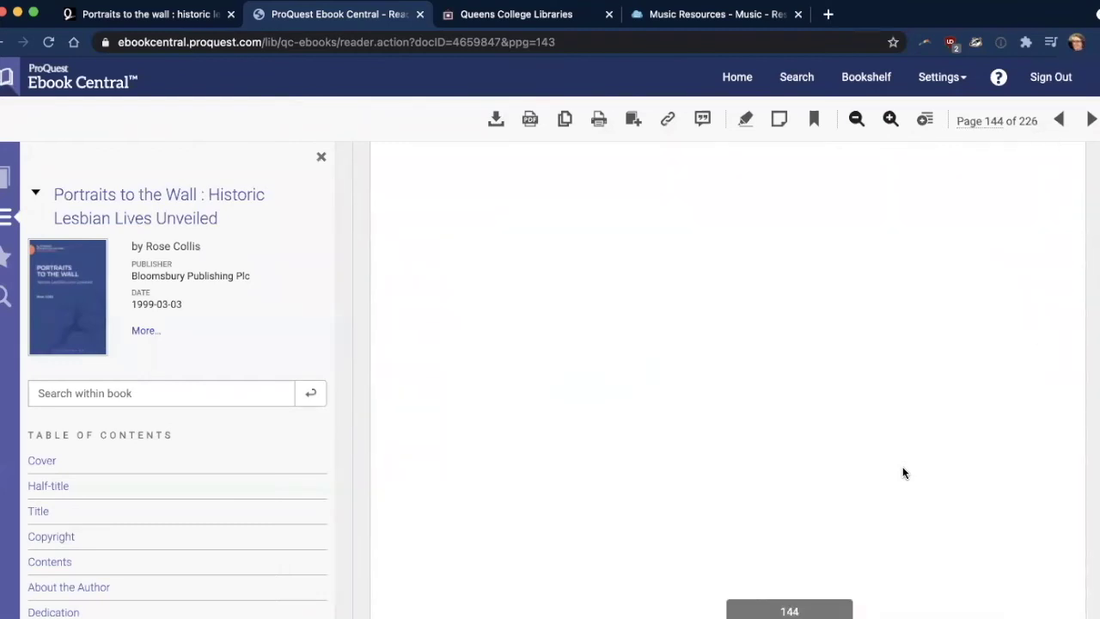
pyautogui.scroll(-5, 902, 473)
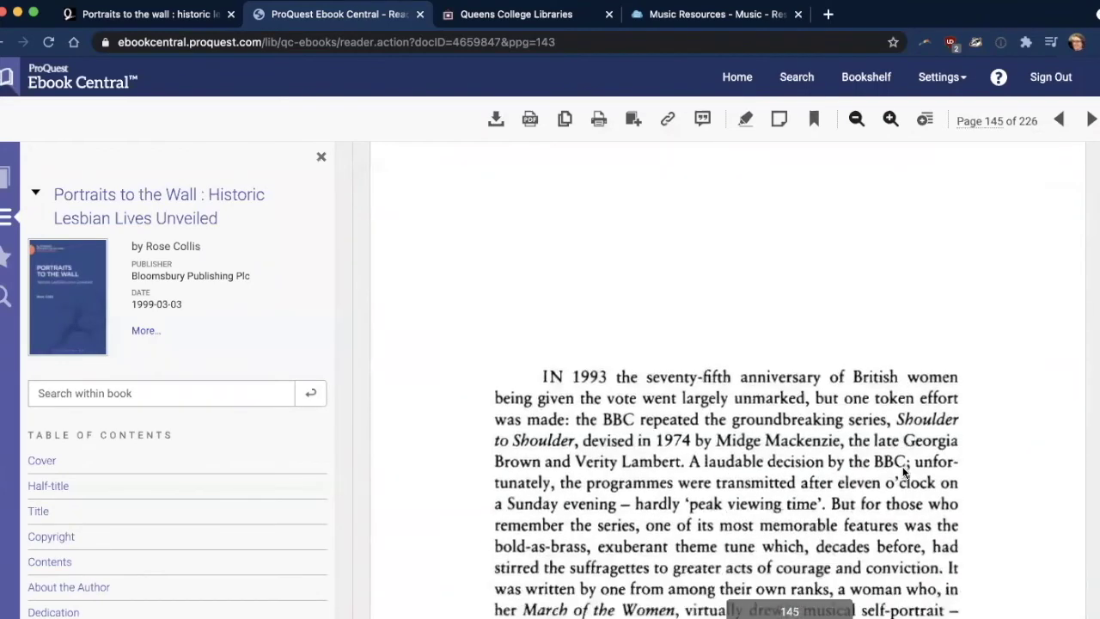
pyautogui.scroll(-4, 904, 472)
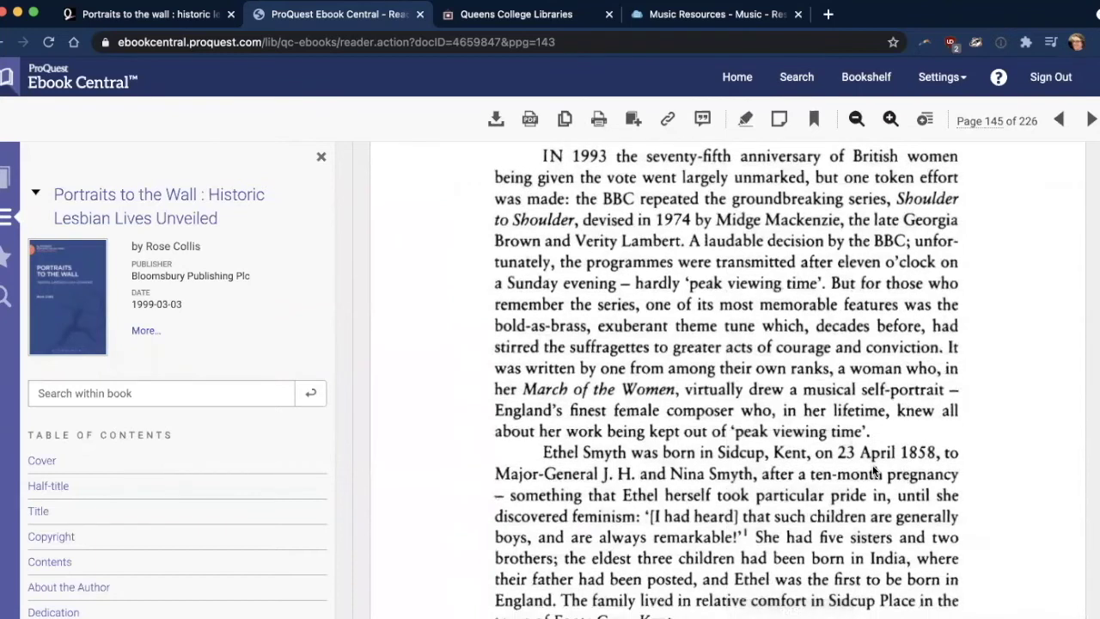
pyautogui.scroll(10, 888, 468)
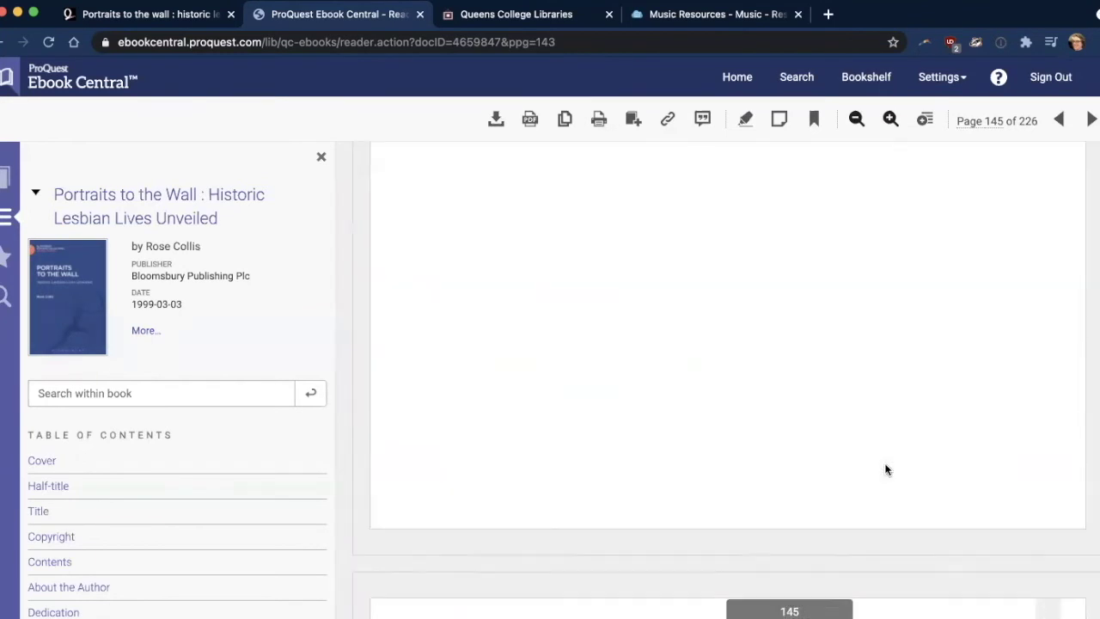
pyautogui.scroll(2, 820, 300)
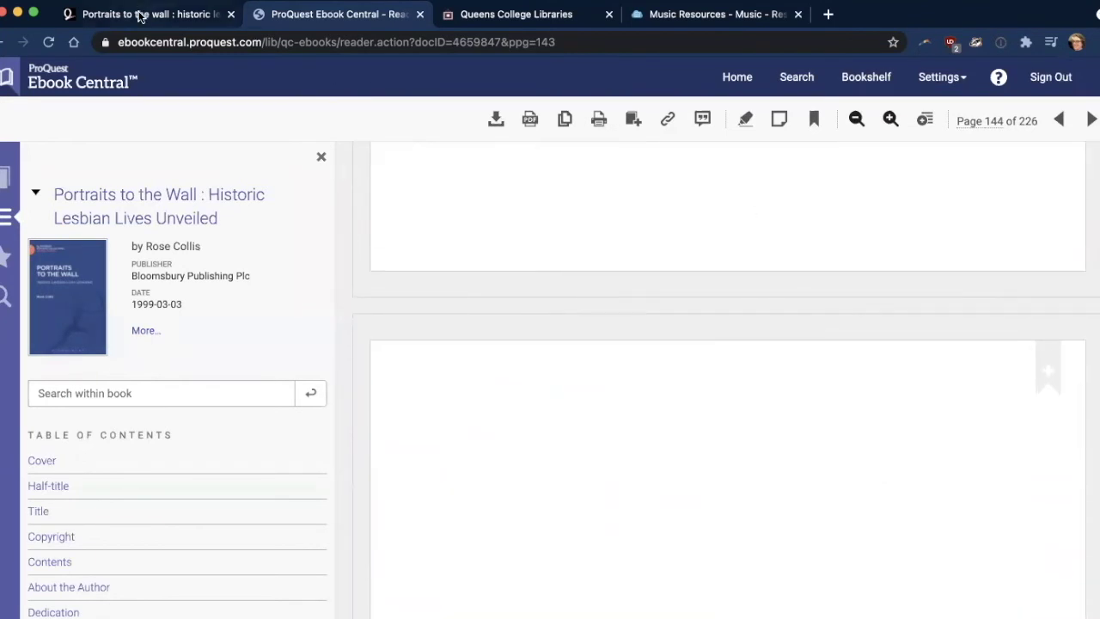
# - Return to the OneSearch tab, close the book record and scroll the search results
pyautogui.click(140, 17)
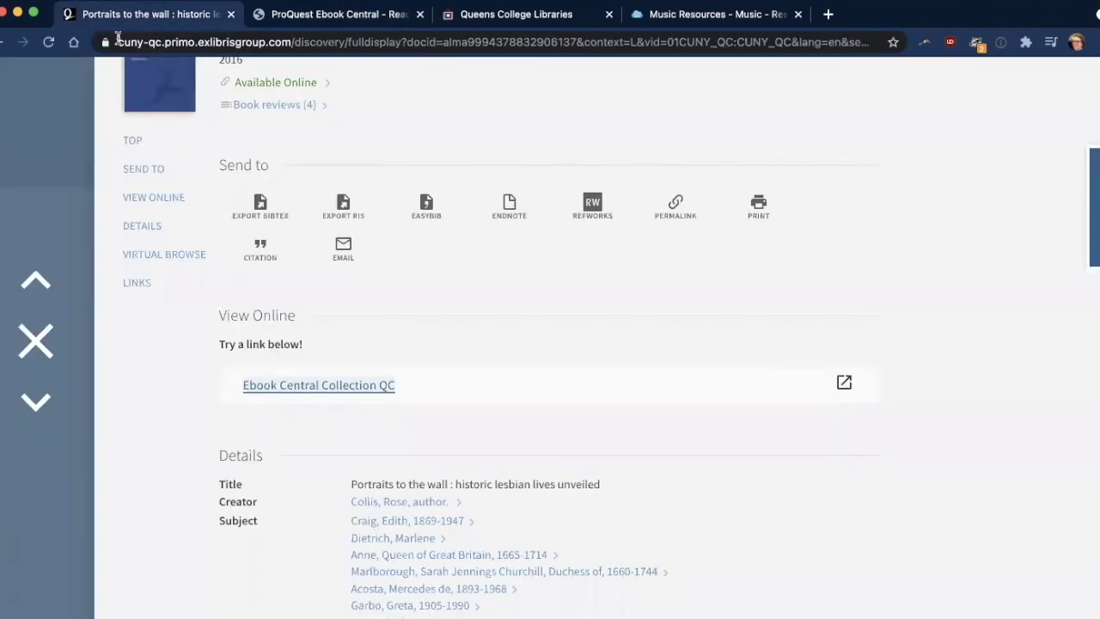
pyautogui.click(34, 338)
pyautogui.scroll(-3, 54, 330)
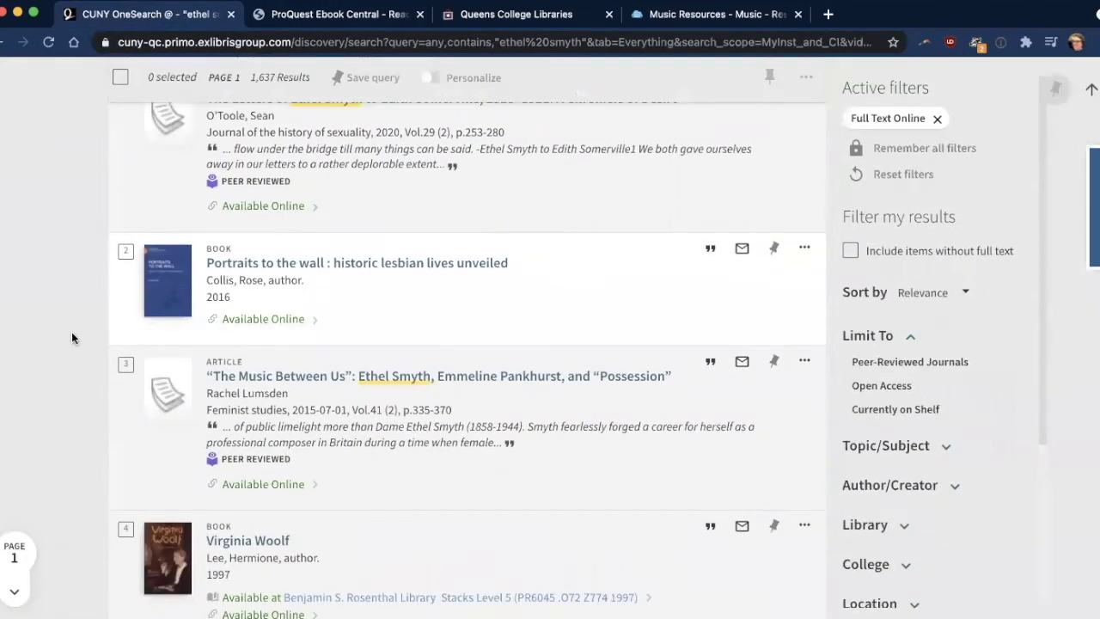
pyautogui.scroll(-1, 75, 334)
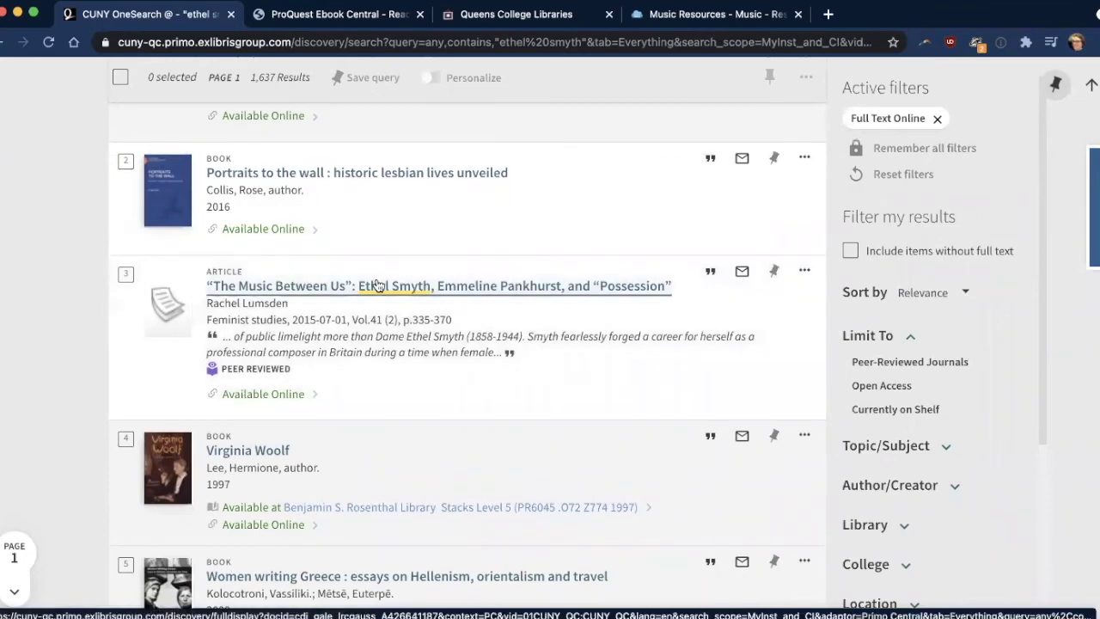
# - Open the full record for "The Music Between Us" and scroll through its View Online sources
pyautogui.click(377, 285)
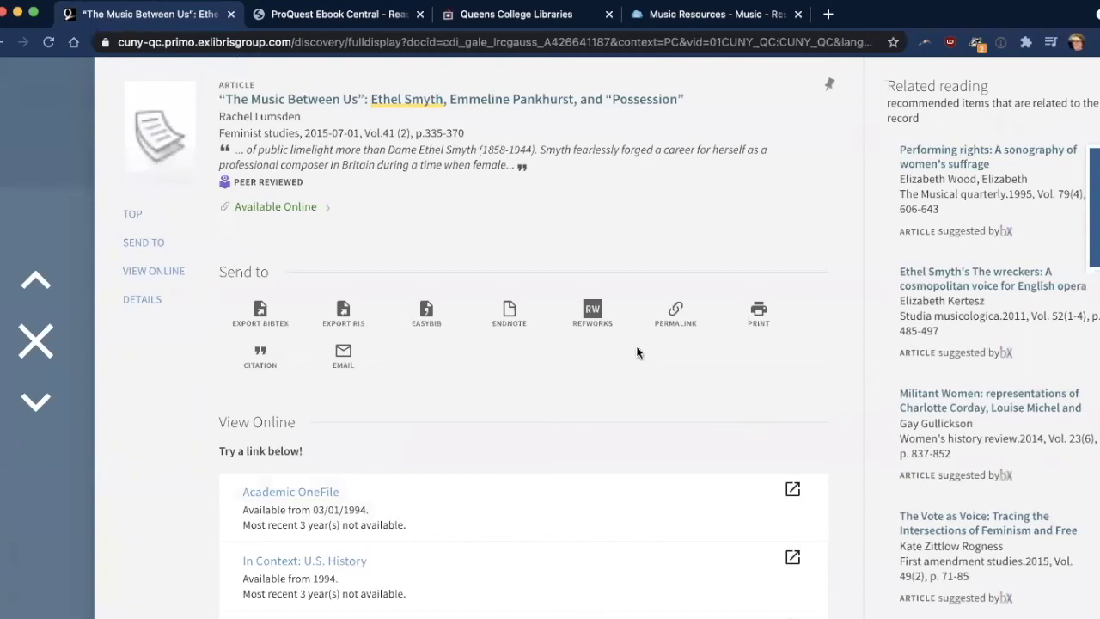
pyautogui.scroll(-3, 636, 352)
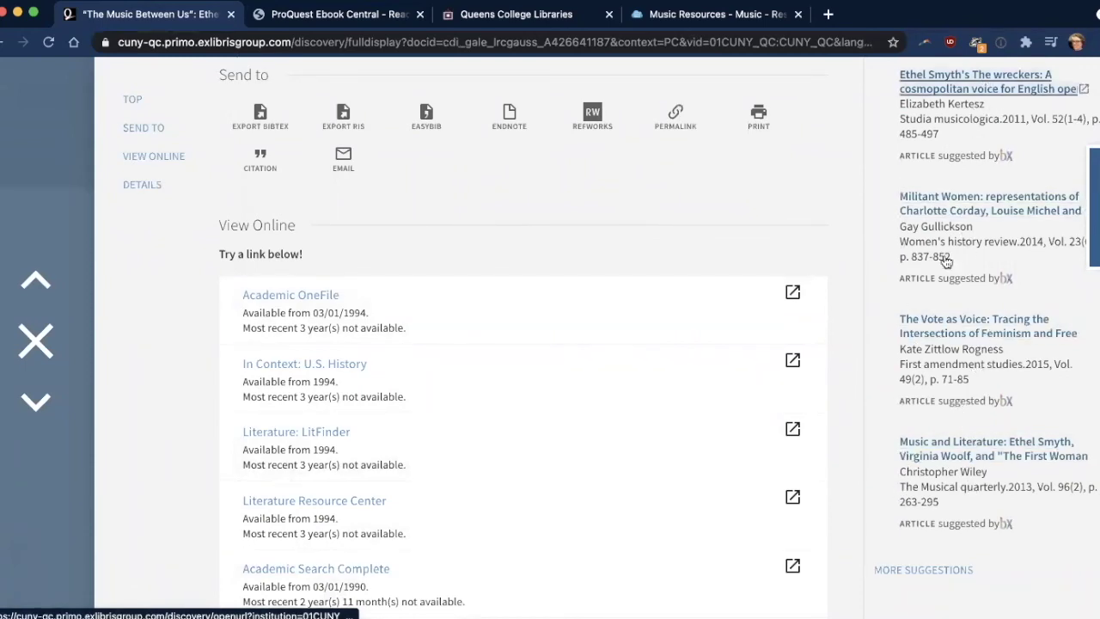
pyautogui.scroll(-4, 597, 380)
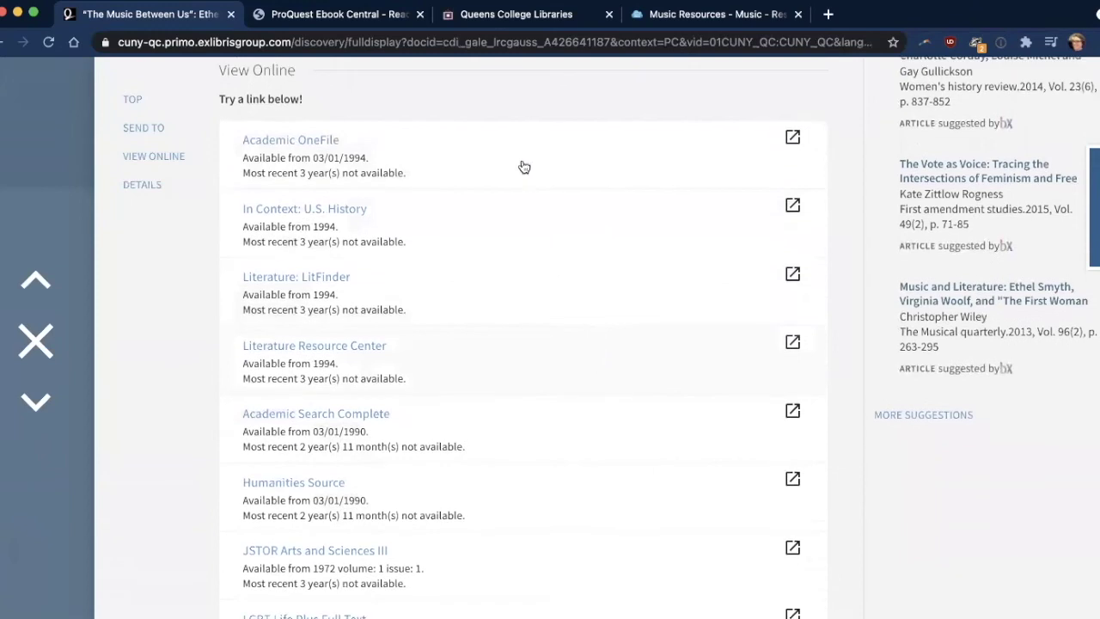
pyautogui.scroll(-5, 454, 571)
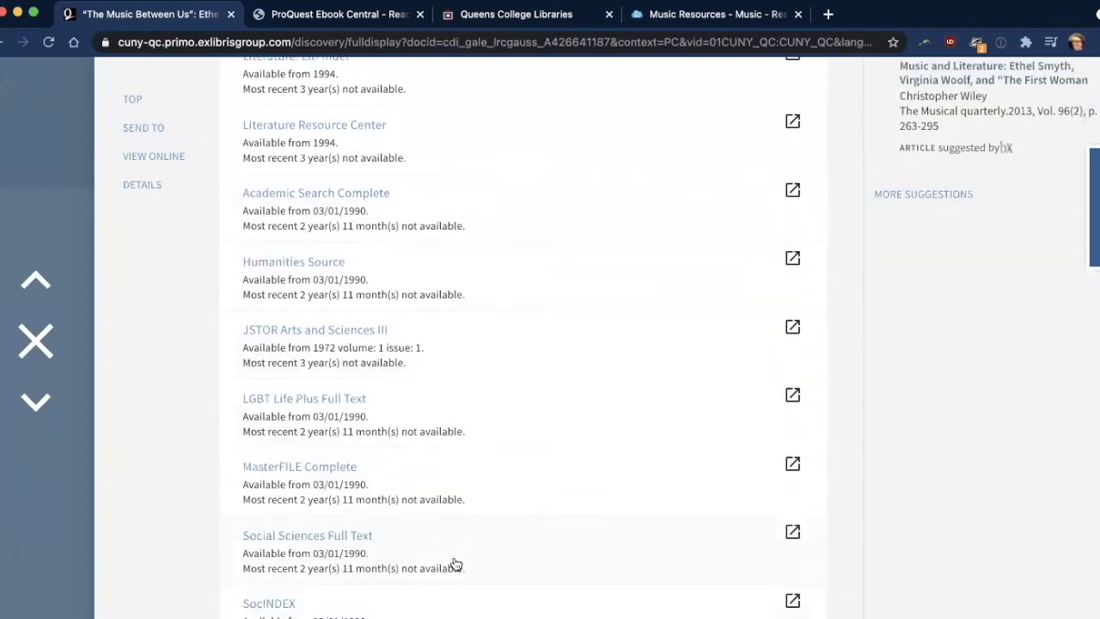
pyautogui.scroll(6, 432, 417)
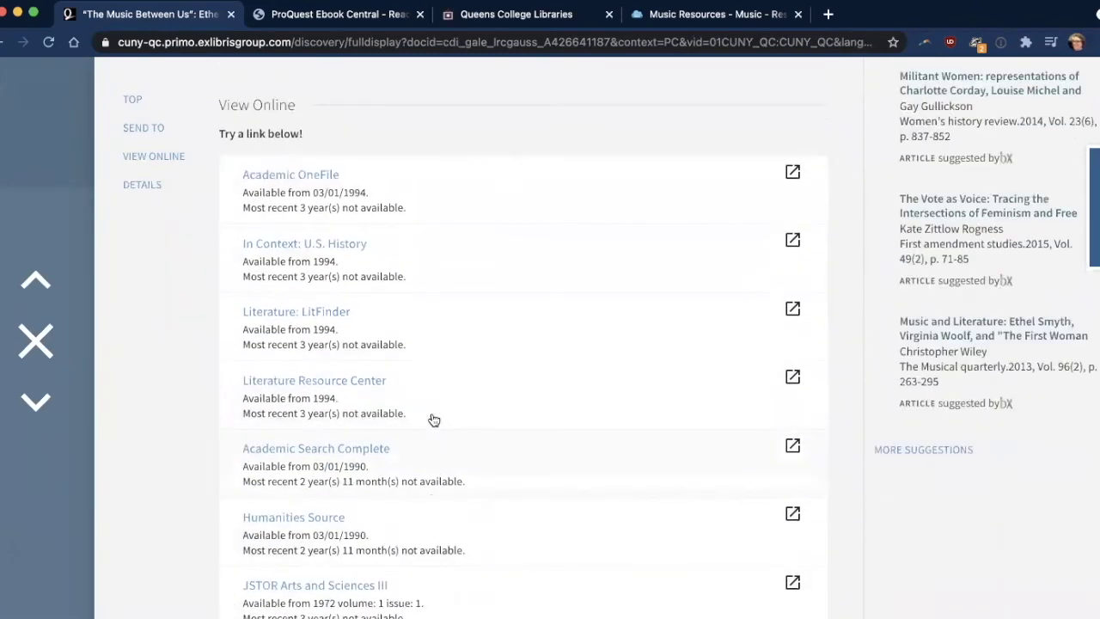
pyautogui.scroll(-3, 434, 419)
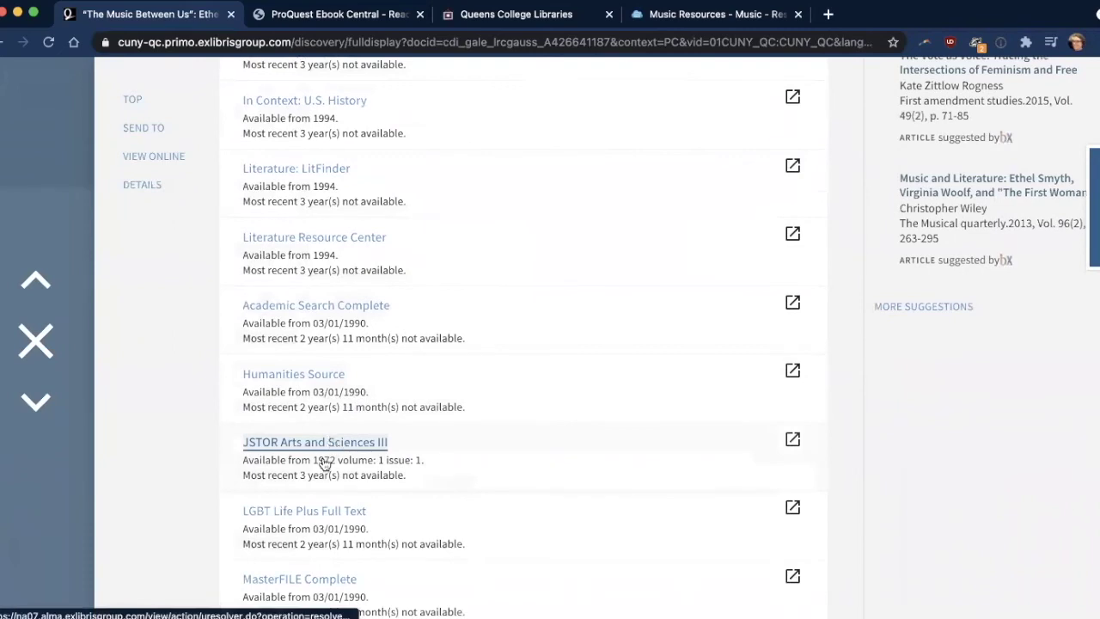
pyautogui.scroll(3, 462, 412)
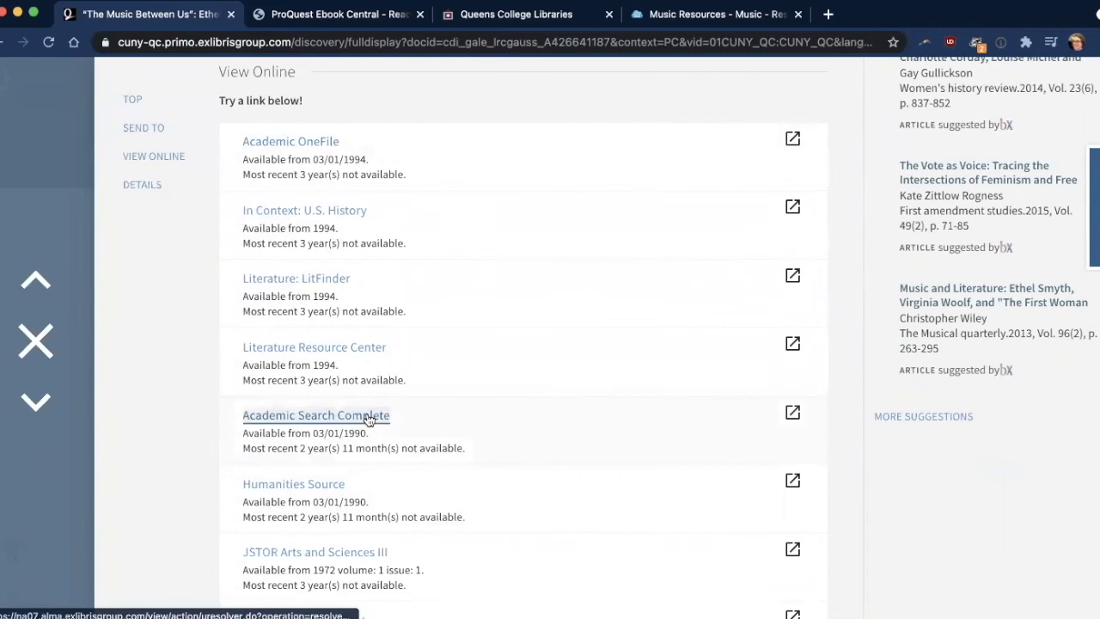
pyautogui.scroll(-4, 419, 434)
pyautogui.scroll(2, 421, 434)
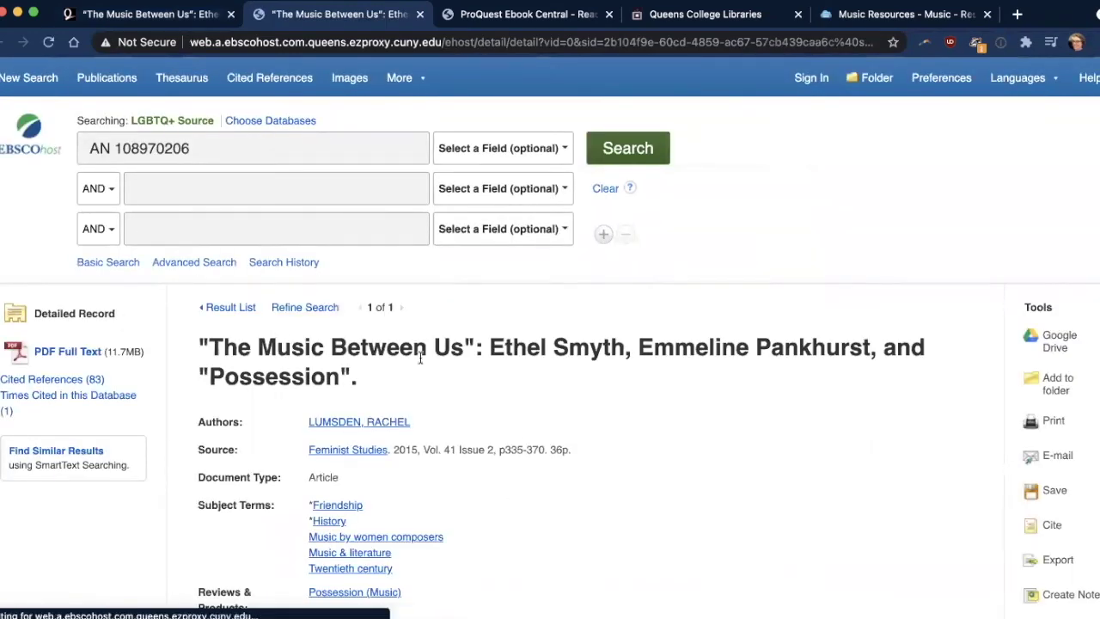
# - Scroll through the EBSCOhost record for 'The Music Between Us' to review its abstract and DOI
pyautogui.scroll(-3, 542, 496)
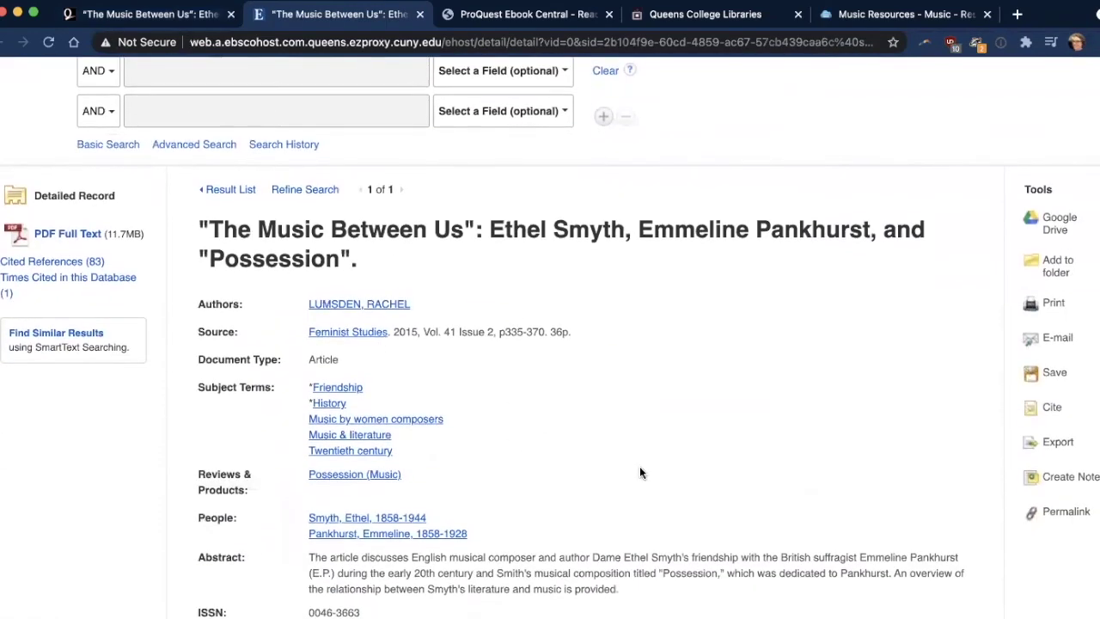
pyautogui.scroll(-6, 639, 466)
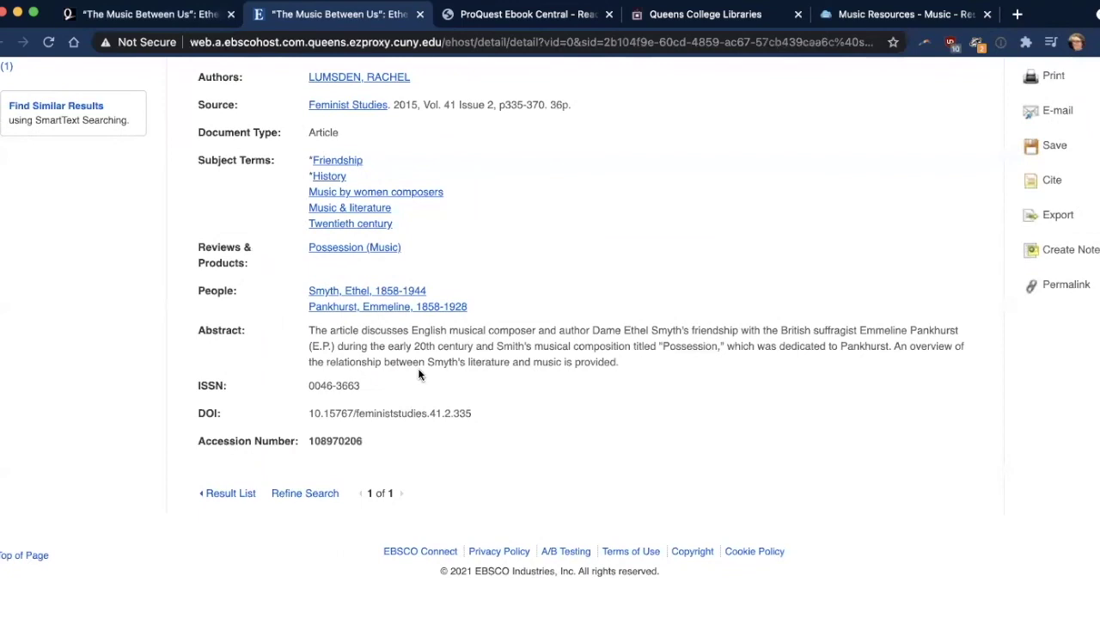
pyautogui.scroll(2, 417, 368)
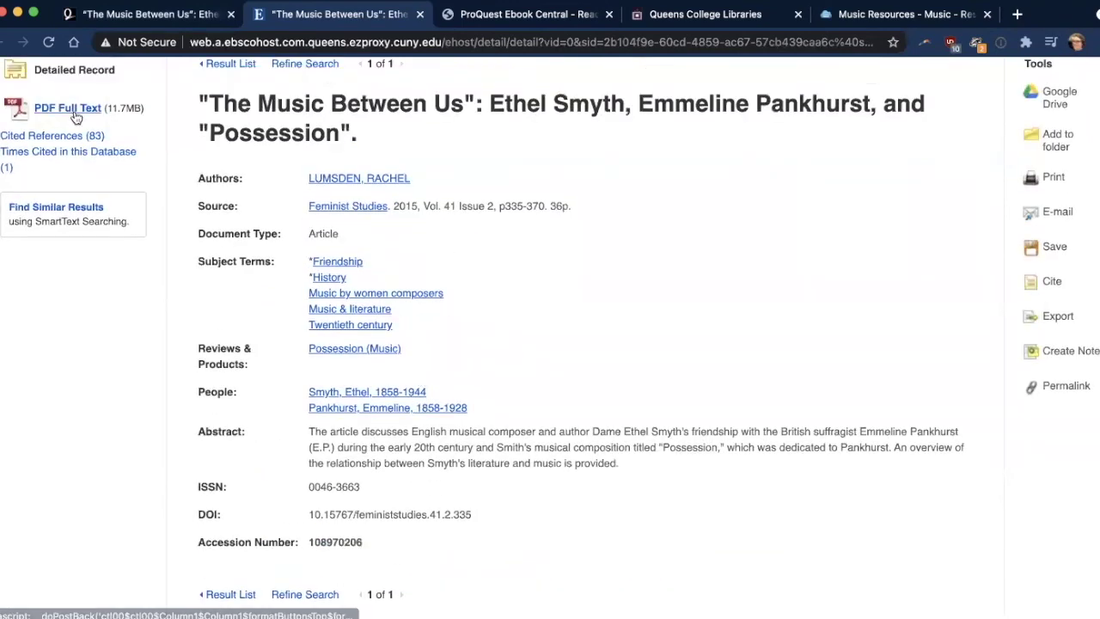
pyautogui.scroll(3, 73, 121)
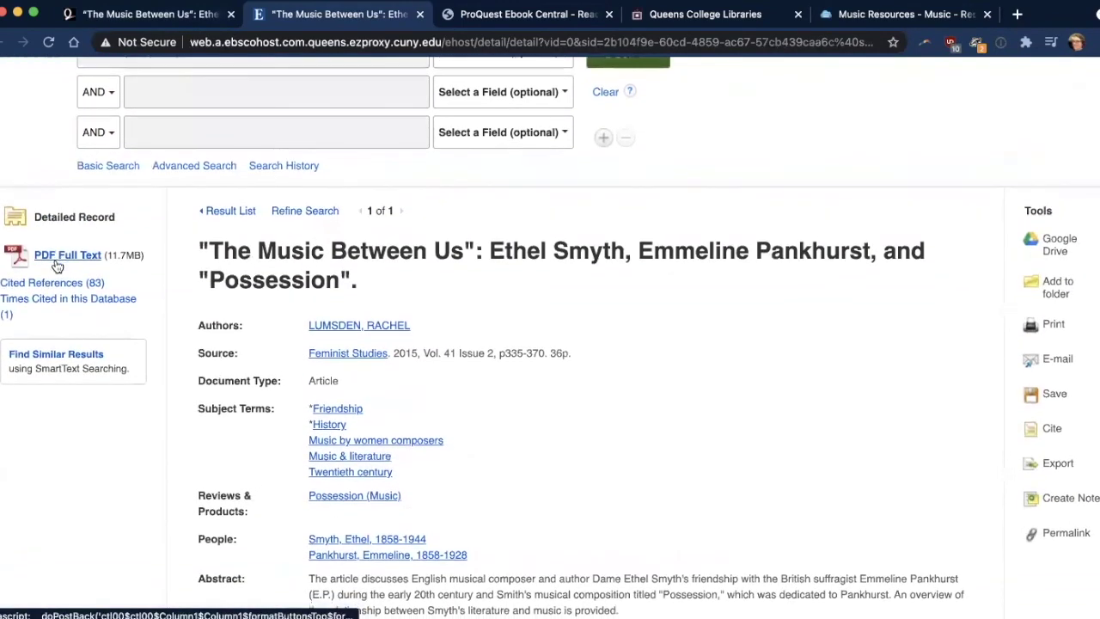
pyautogui.scroll(-1, 56, 267)
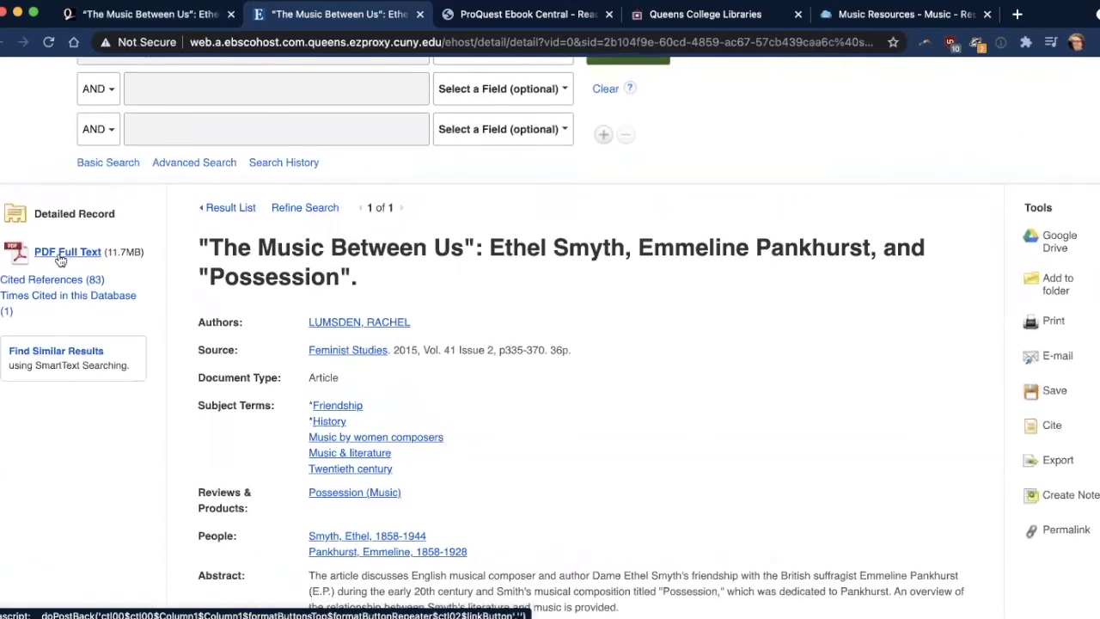
# - Open the 37-page PDF of 'The Music Between Us', read its opening pages, then return to OneSearch
pyautogui.click(60, 260)
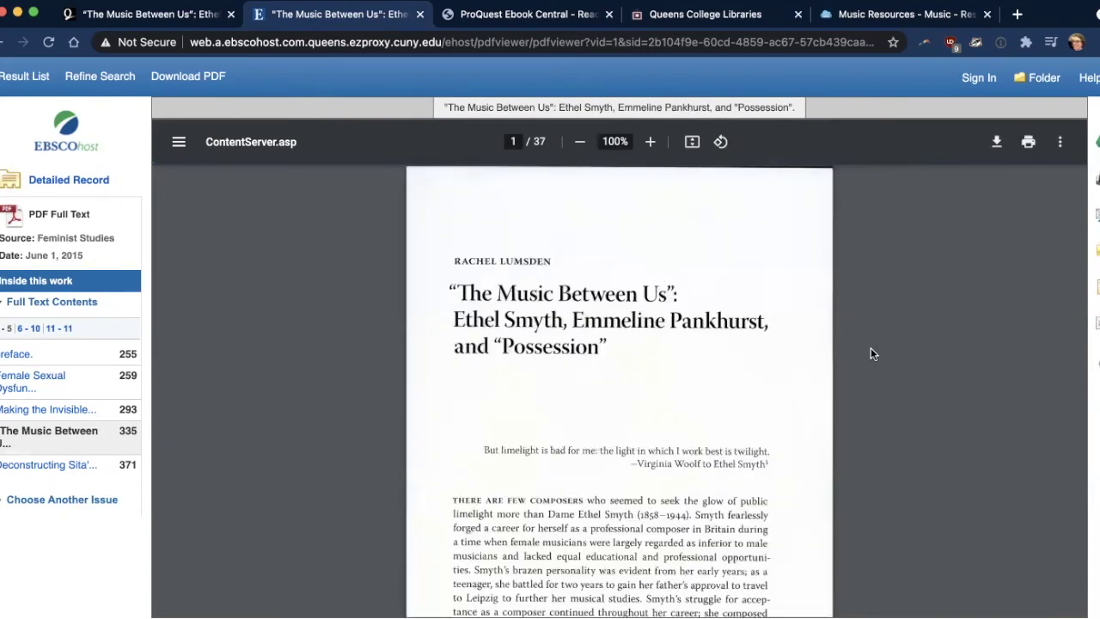
pyautogui.scroll(-1, 871, 354)
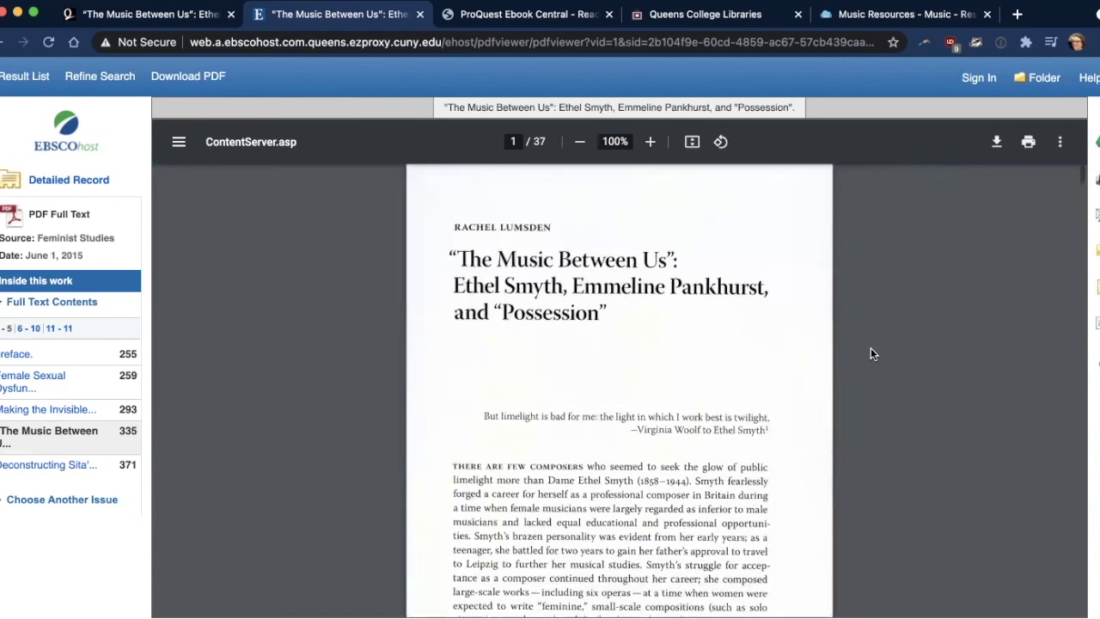
pyautogui.scroll(-5, 914, 413)
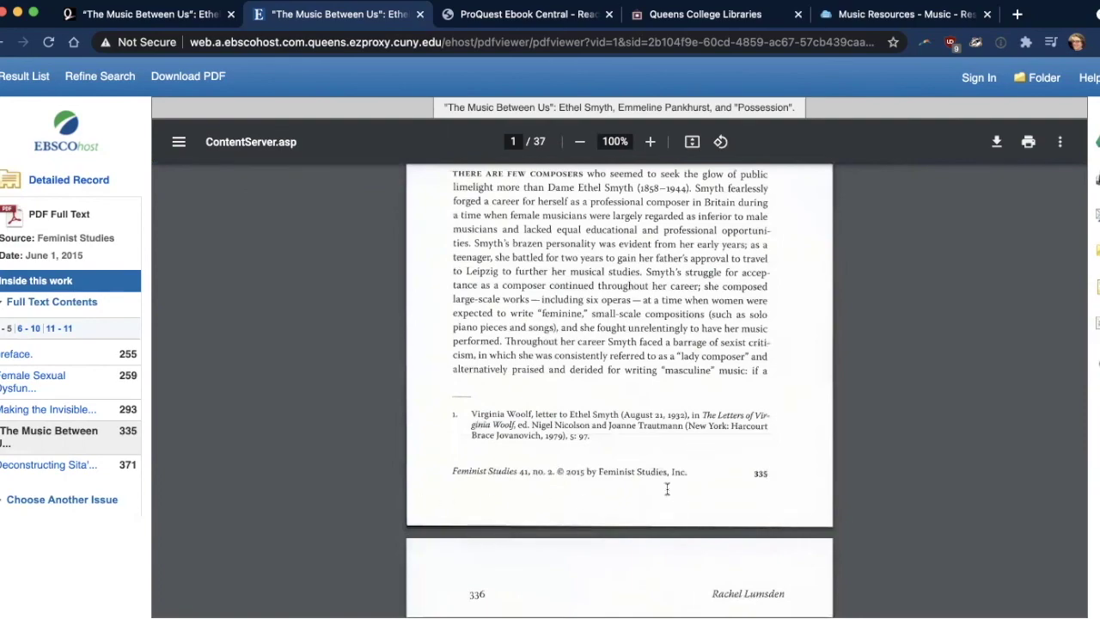
pyautogui.scroll(5, 669, 486)
pyautogui.scroll(-20, 671, 482)
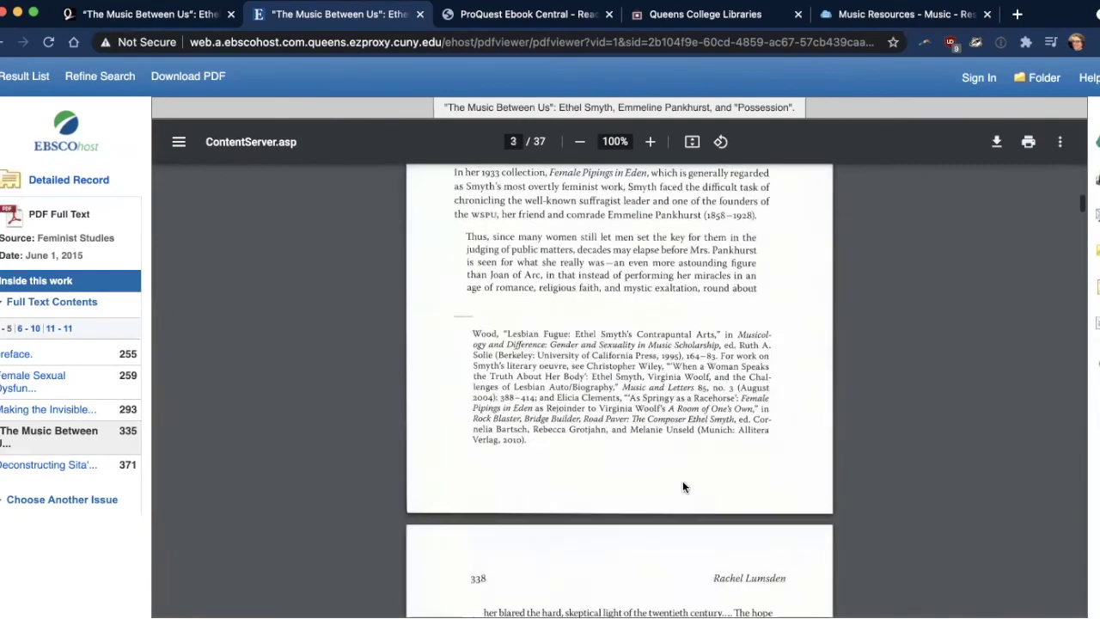
pyautogui.scroll(-20, 682, 487)
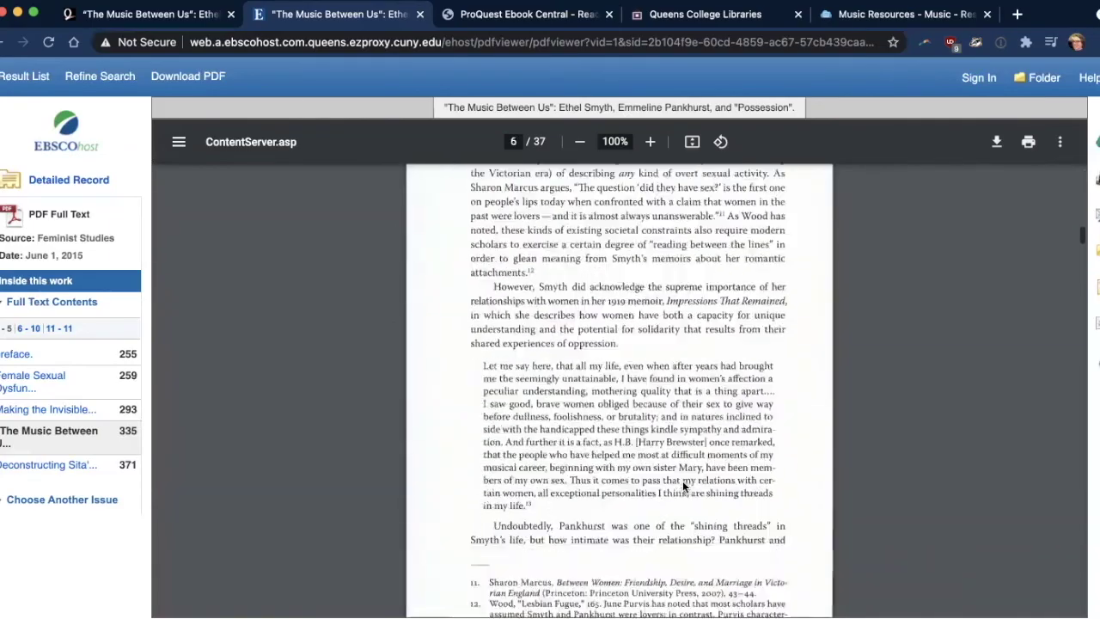
pyautogui.scroll(-12, 682, 480)
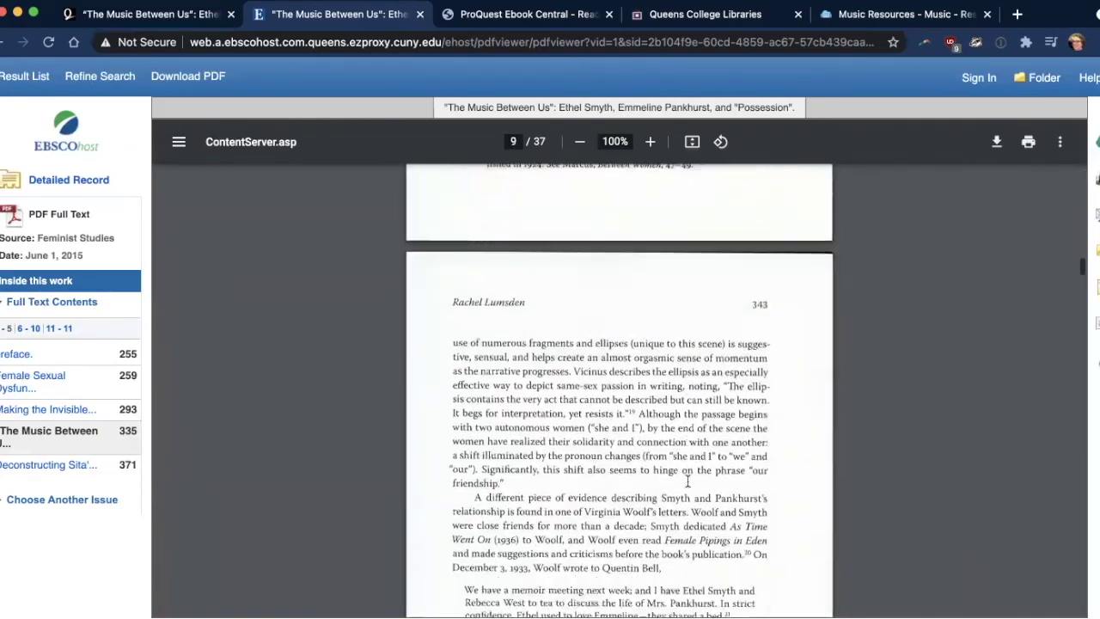
pyautogui.scroll(-10, 687, 483)
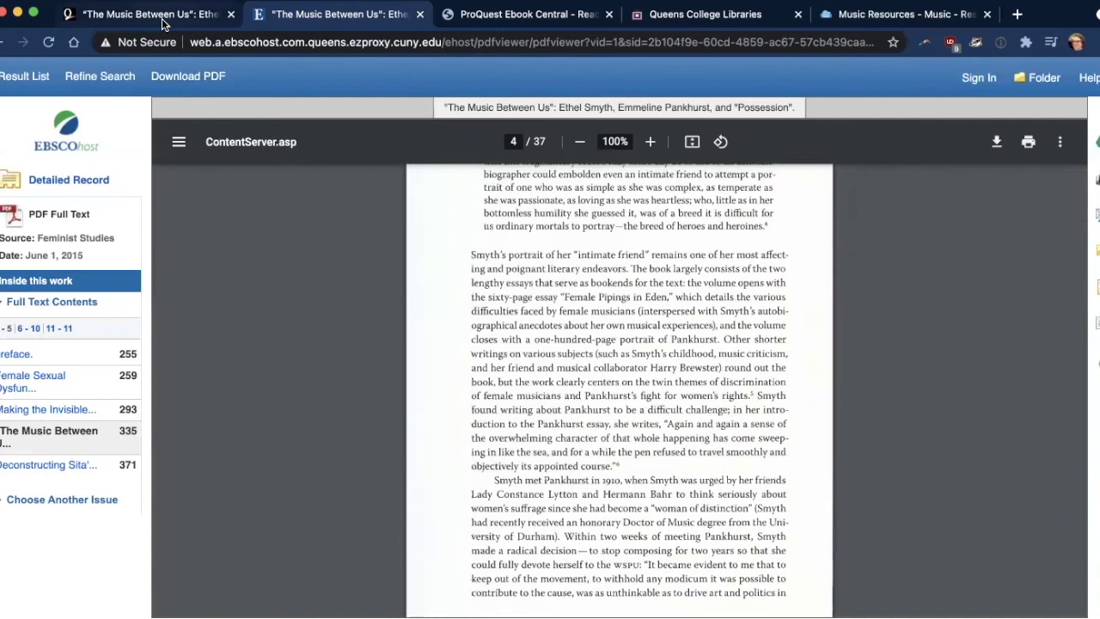
pyautogui.click(161, 26)
# - Close the Primo record and open the Music LibGuide's OneSearch page, reviewing its Boolean Searches tips
pyautogui.click(35, 340)
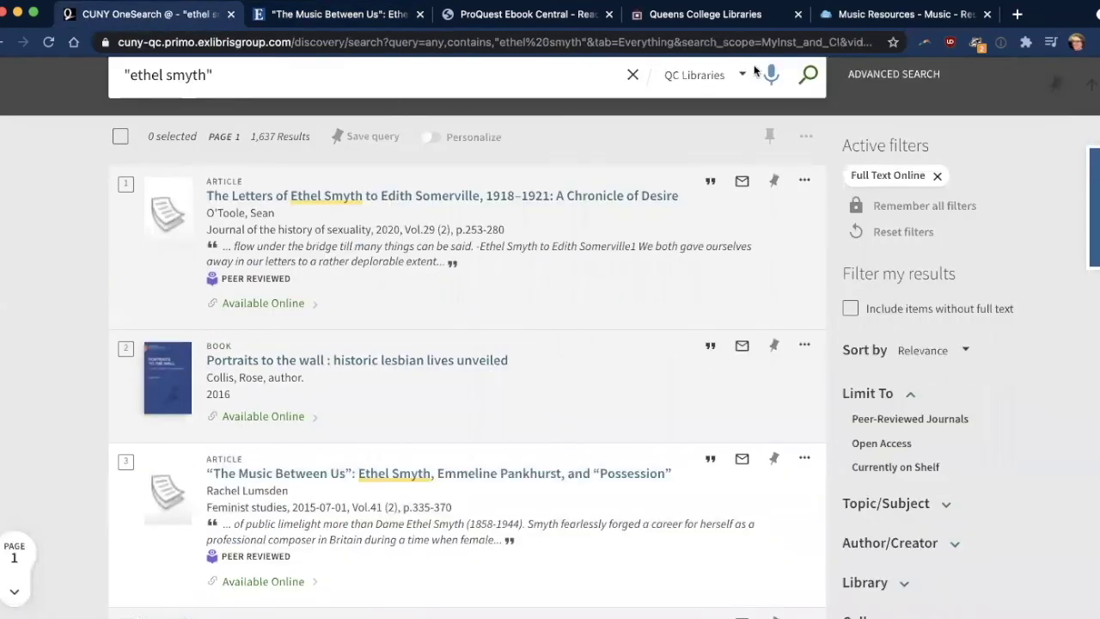
pyautogui.click(885, 14)
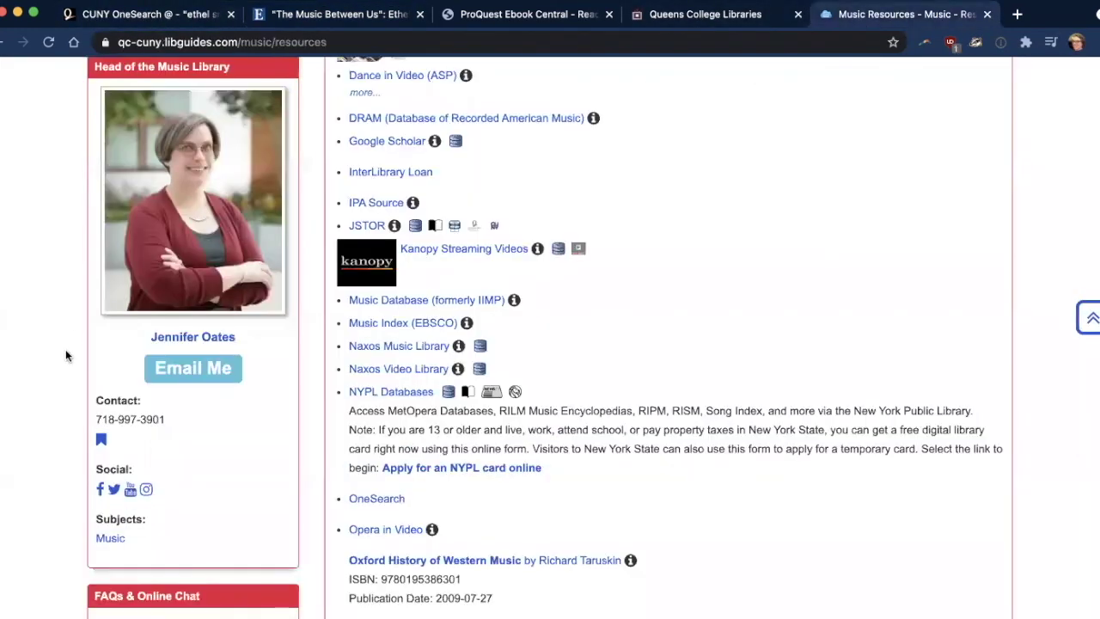
pyautogui.scroll(10, 65, 348)
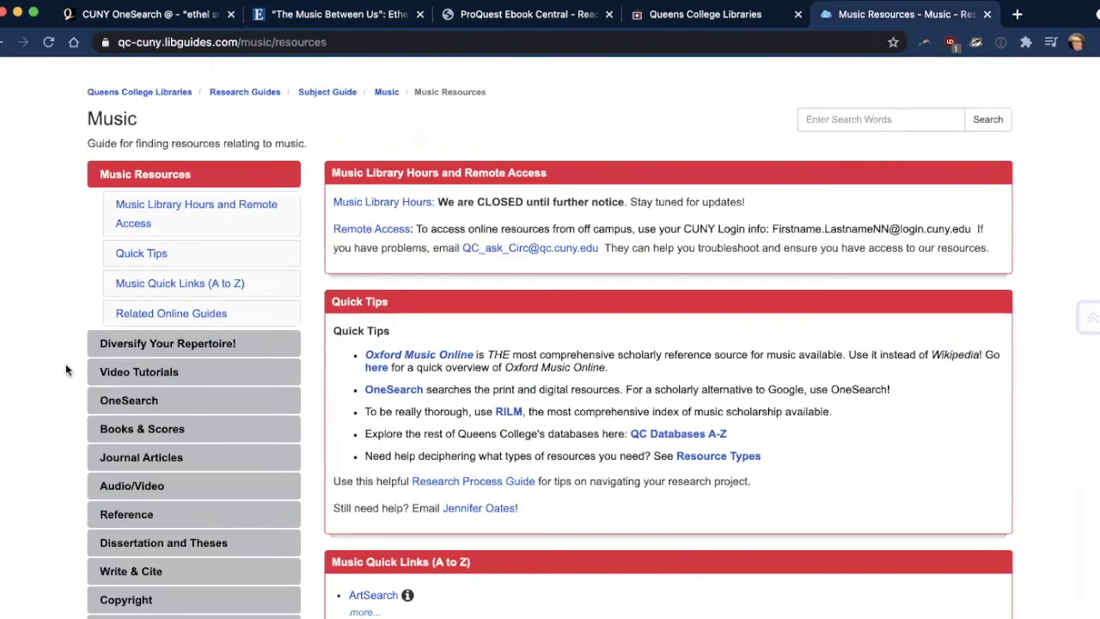
pyautogui.click(143, 400)
pyautogui.scroll(-5, 464, 421)
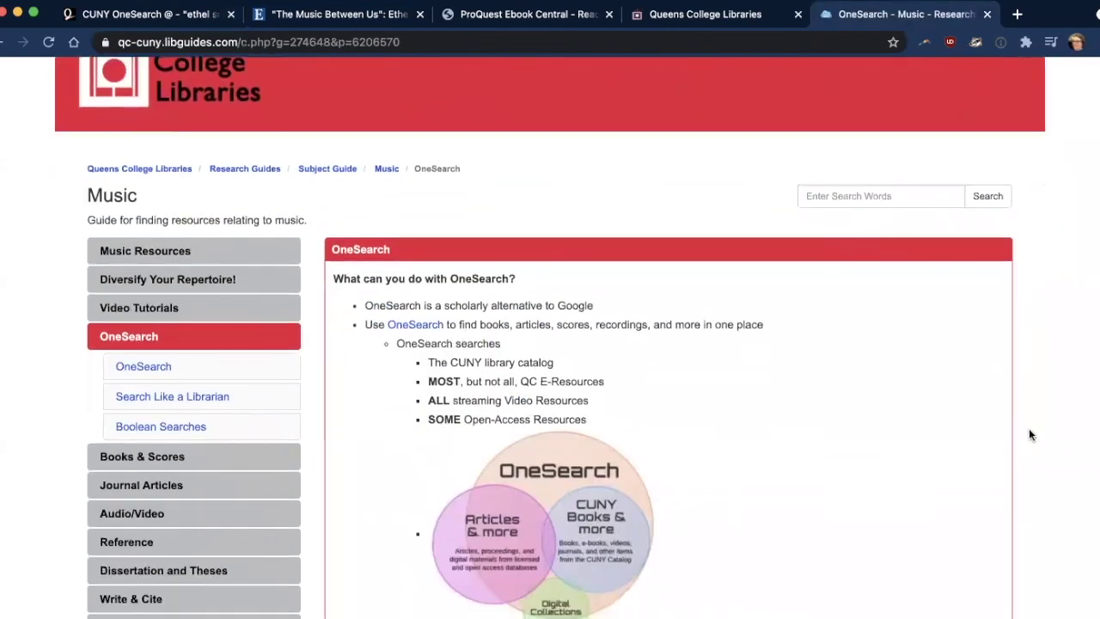
pyautogui.scroll(-10, 464, 417)
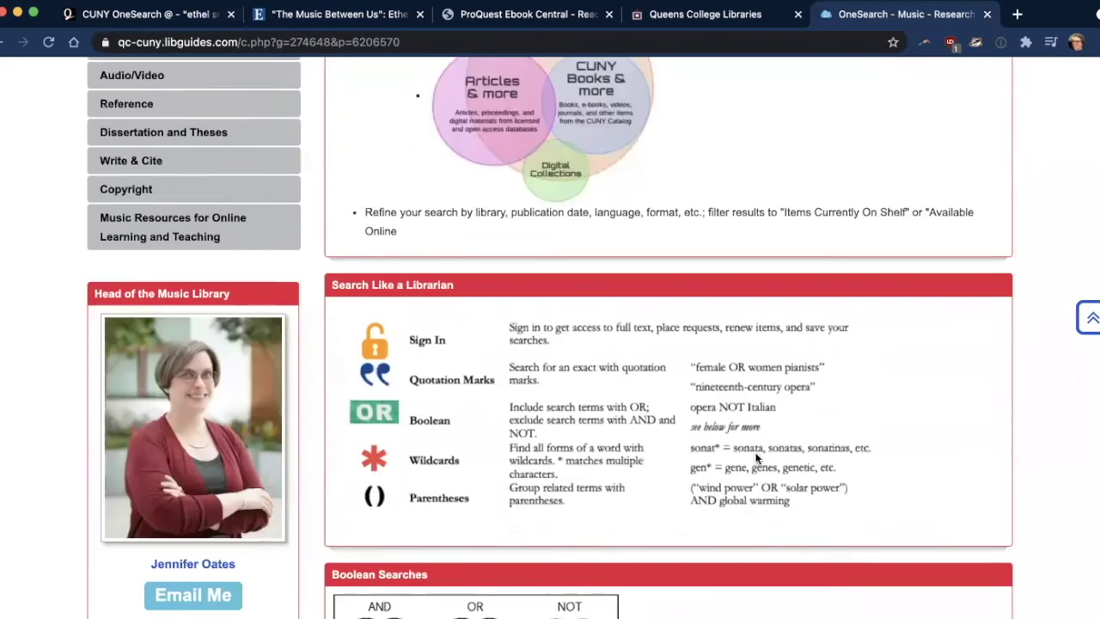
pyautogui.scroll(-1, 701, 260)
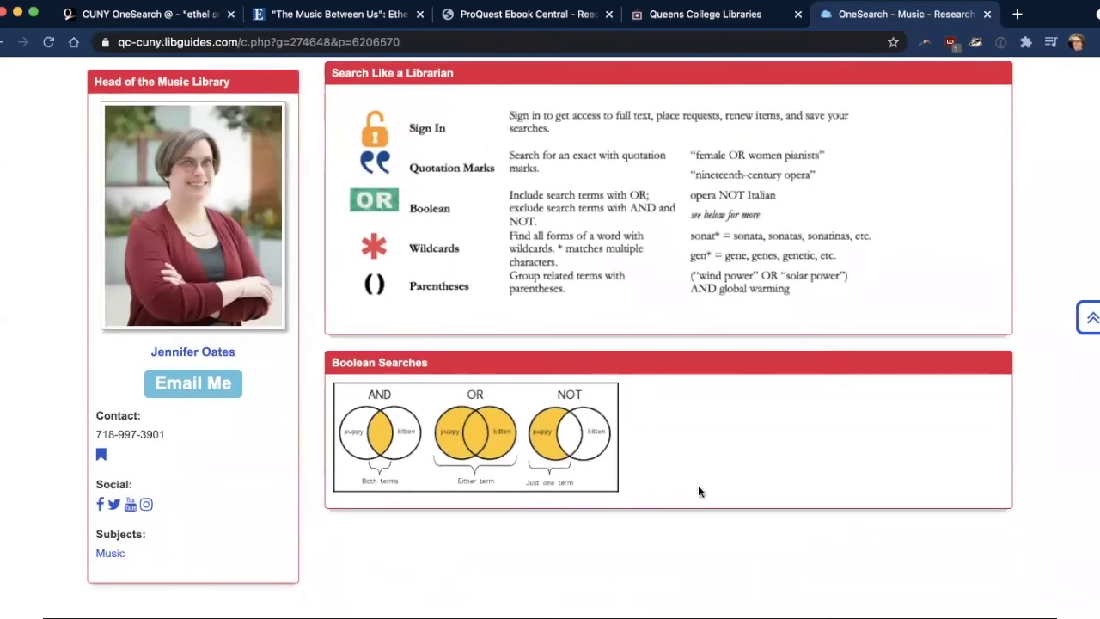